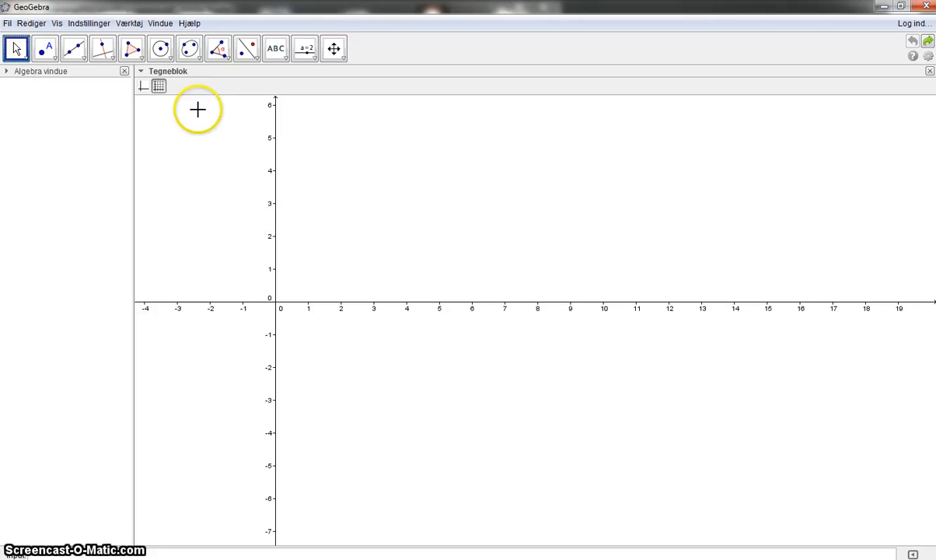
Hide the coordinate axes and show the grid in the drawing area.
{"action": "left_click", "coordinate": [141, 71]}
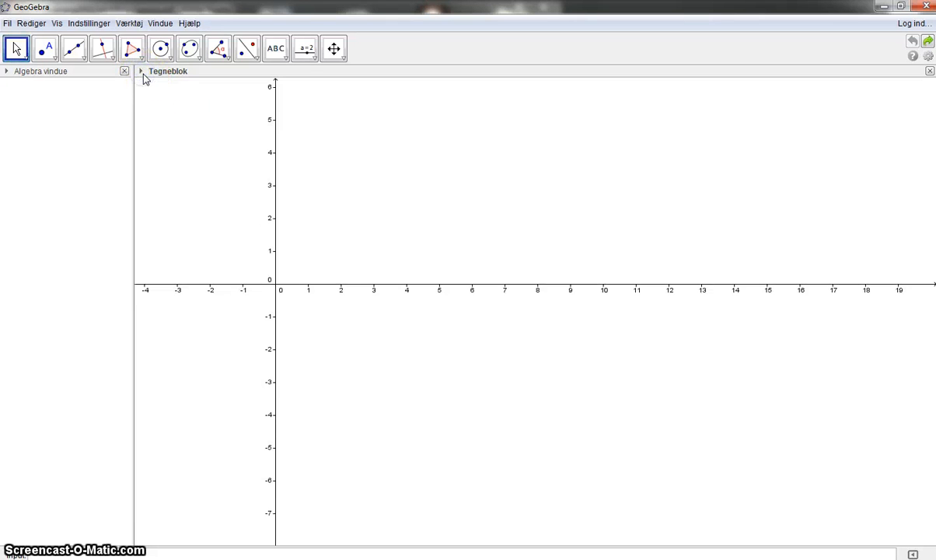
{"action": "left_click", "coordinate": [141, 72]}
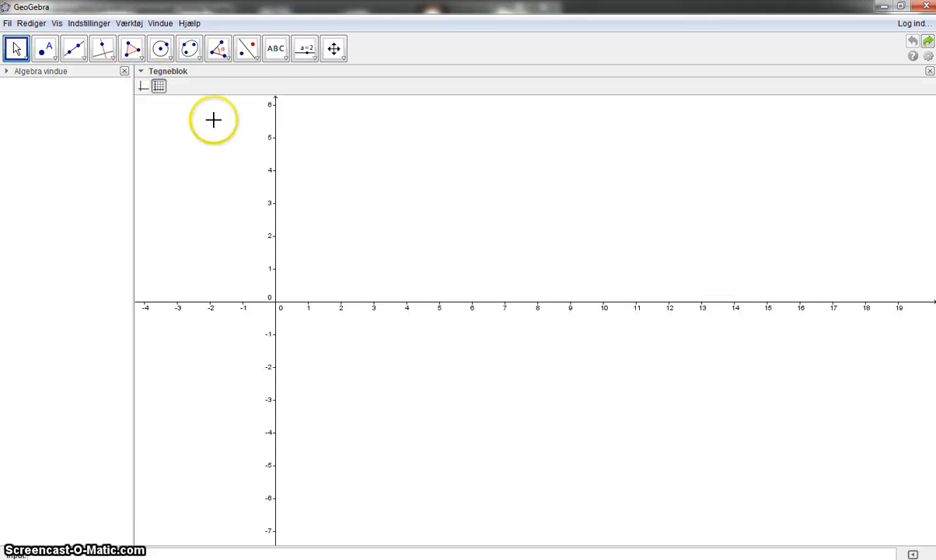
{"action": "left_click", "coordinate": [143, 87]}
{"action": "left_click", "coordinate": [162, 89]}
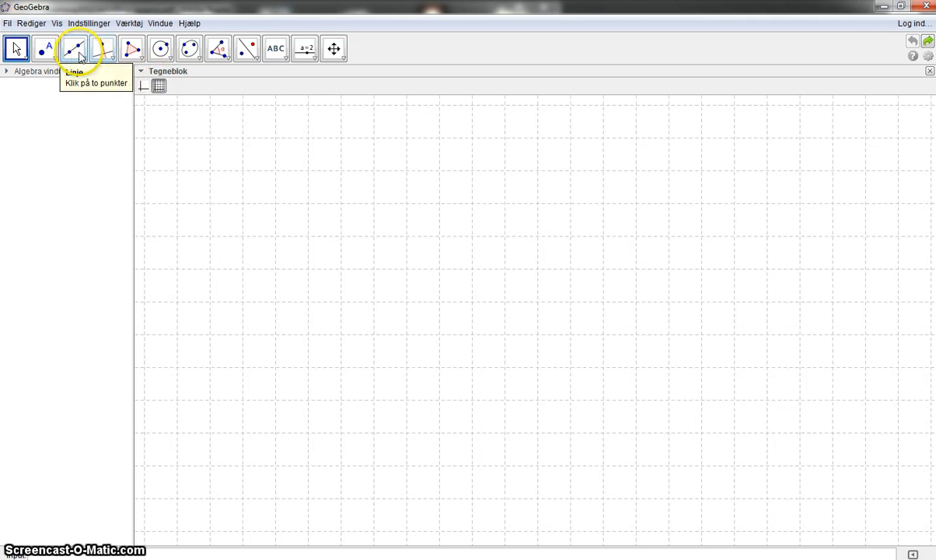
Create a segment with a given length of 12 starting from a point placed at (-1, -4).
{"action": "left_click", "coordinate": [82, 59]}
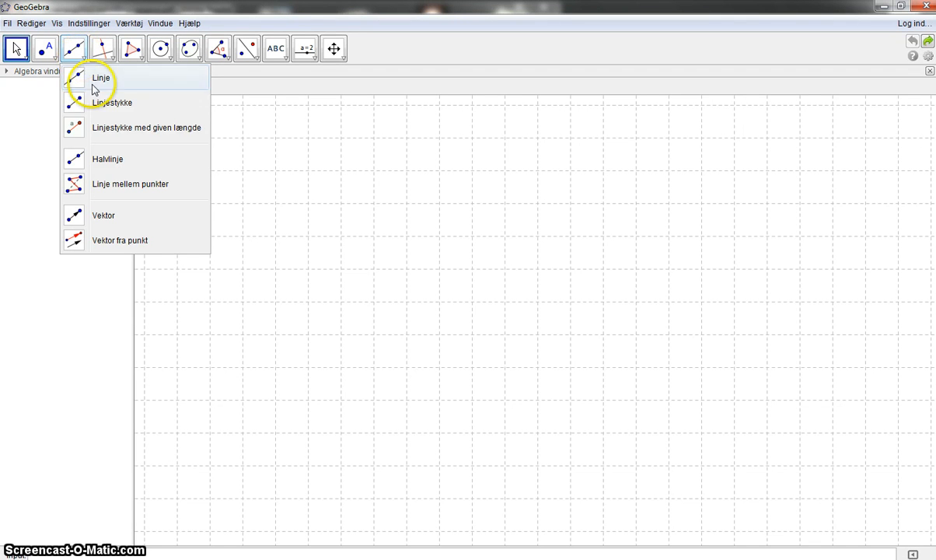
{"action": "left_click", "coordinate": [111, 135]}
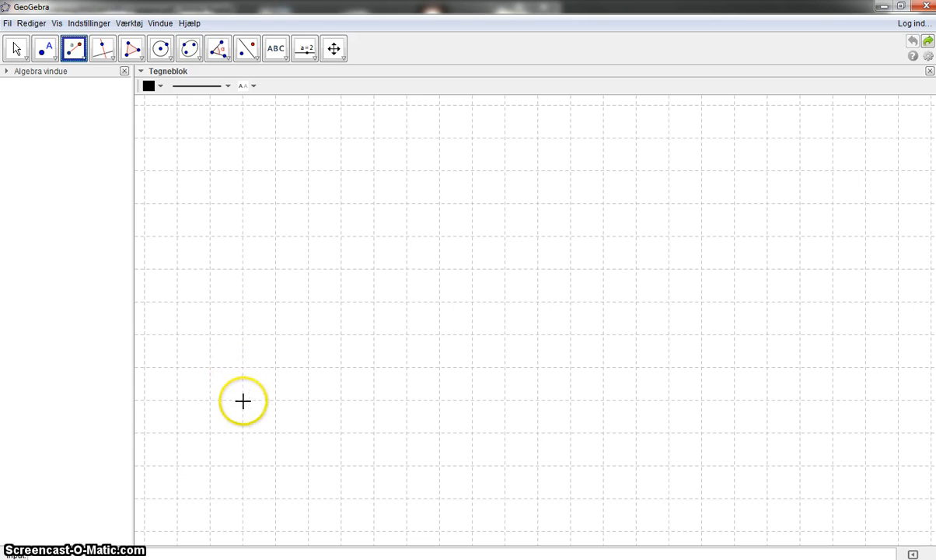
{"action": "left_click", "coordinate": [241, 434]}
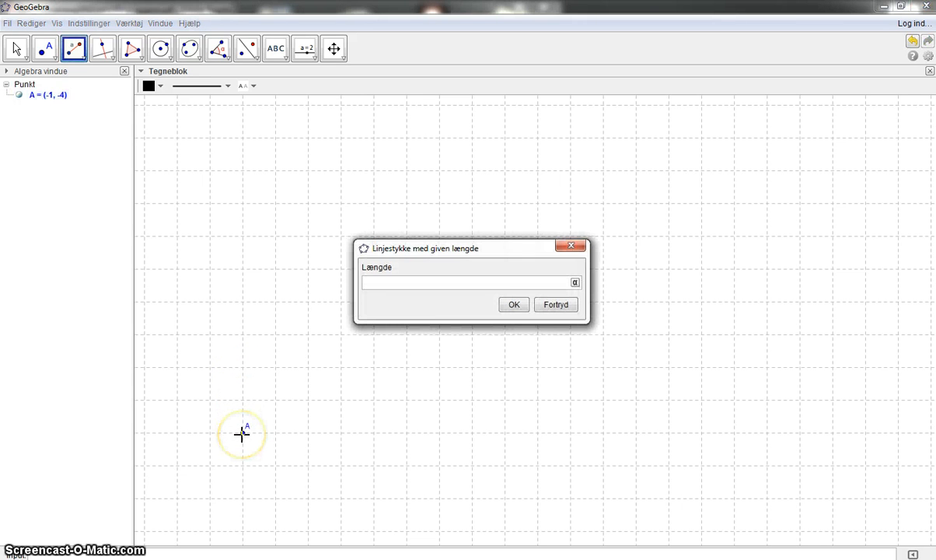
{"action": "left_click", "coordinate": [514, 305]}
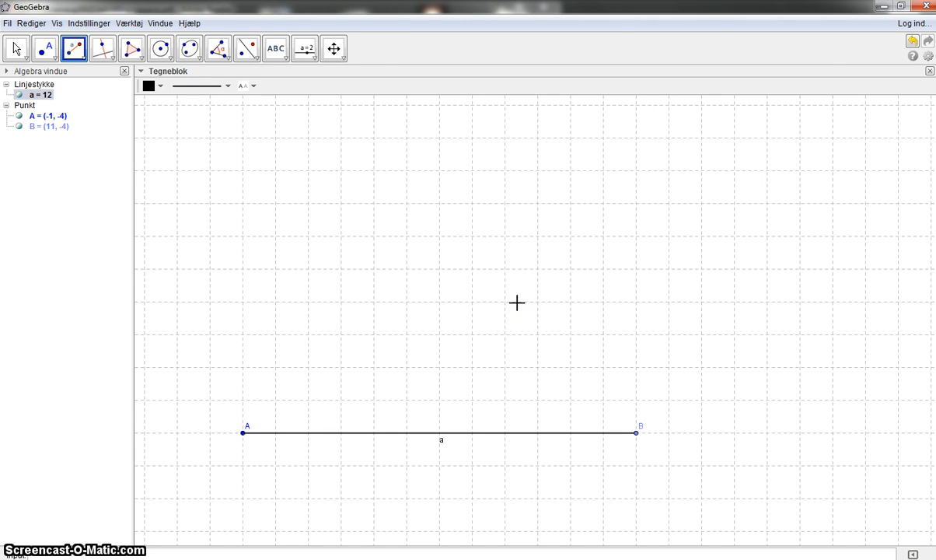
Construct a 60° counterclockwise angle of given size from point B with its vertex at A.
{"action": "left_click", "coordinate": [228, 59]}
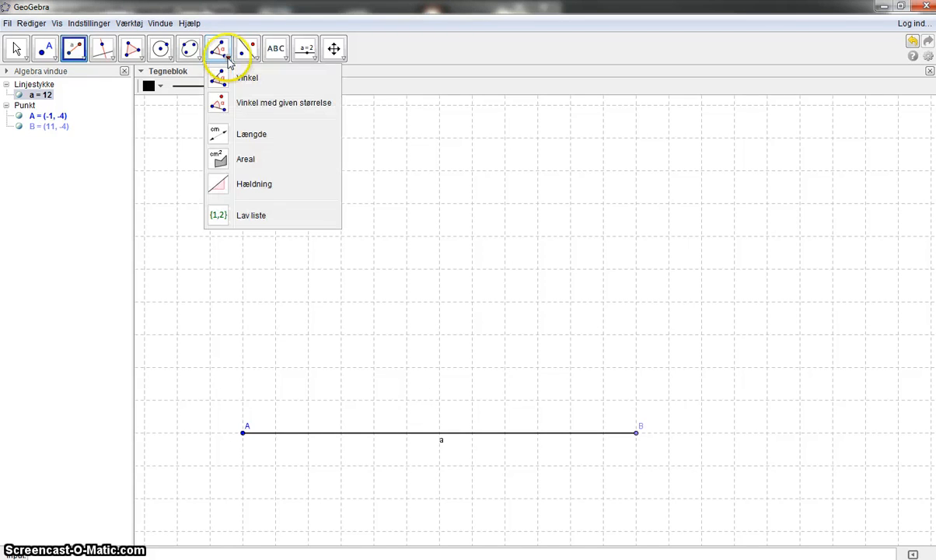
{"action": "left_click", "coordinate": [261, 108]}
{"action": "left_click", "coordinate": [636, 432]}
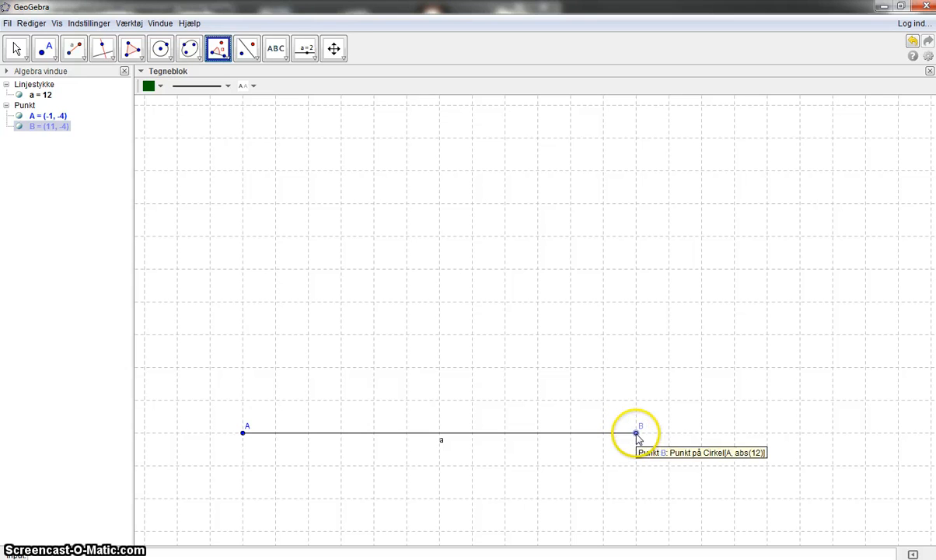
{"action": "left_click", "coordinate": [242, 432]}
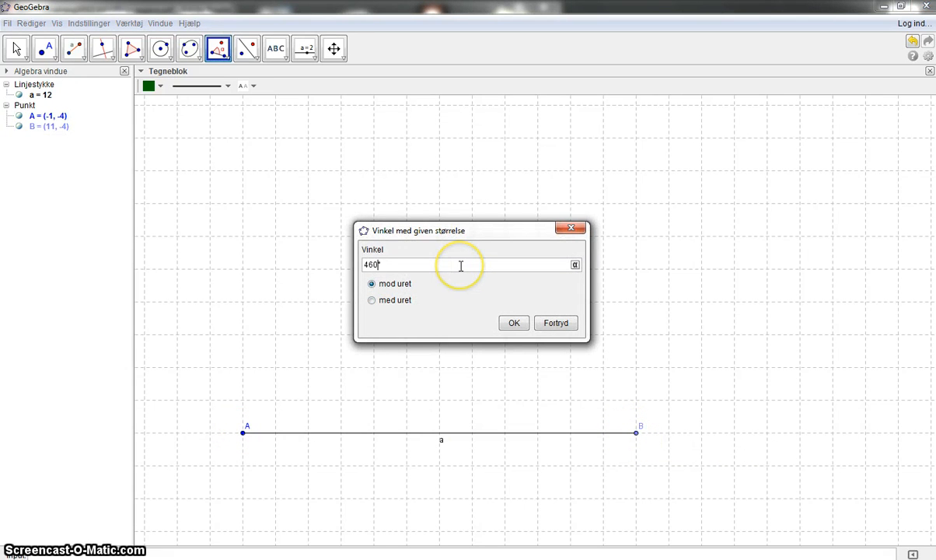
{"action": "type", "text": "60"}
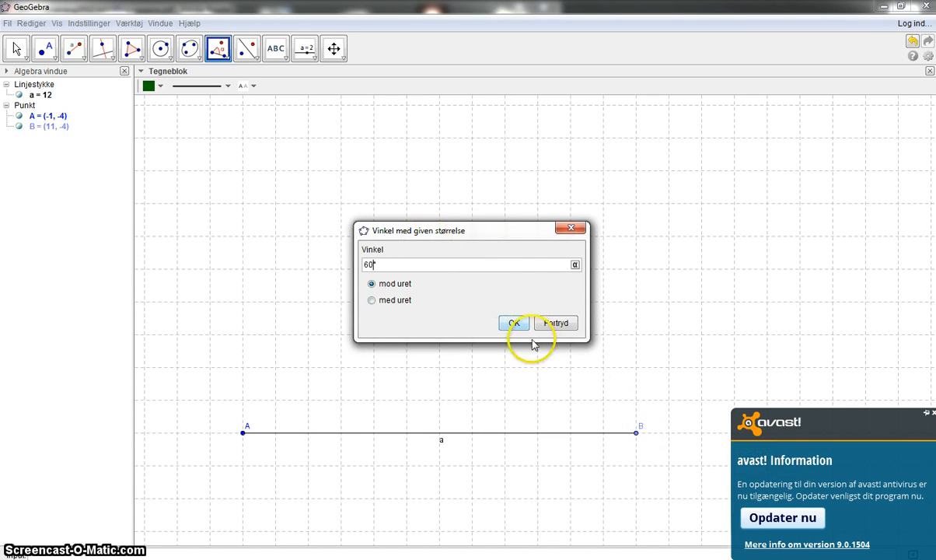
{"action": "left_click", "coordinate": [514, 323]}
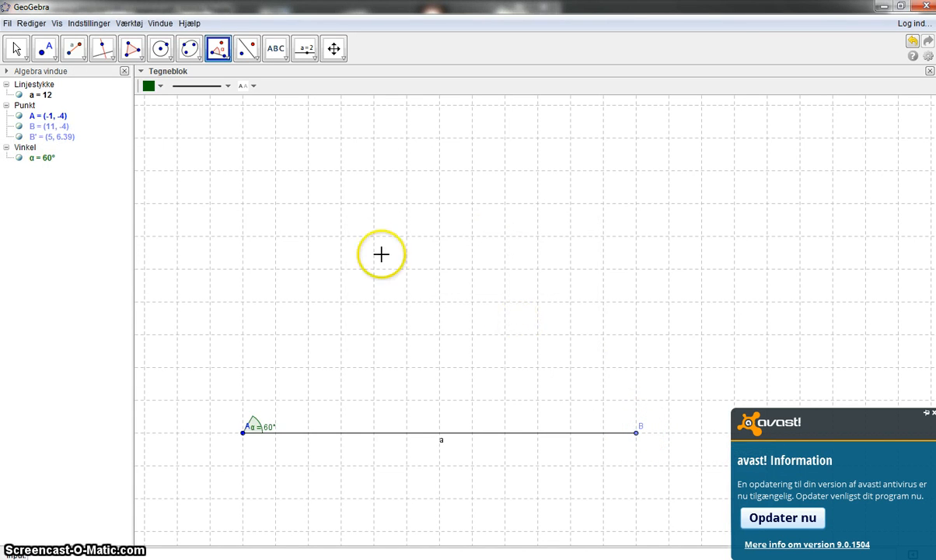
Construct a 60° clockwise angle of given size from point A with its vertex at B.
{"action": "left_click", "coordinate": [334, 48]}
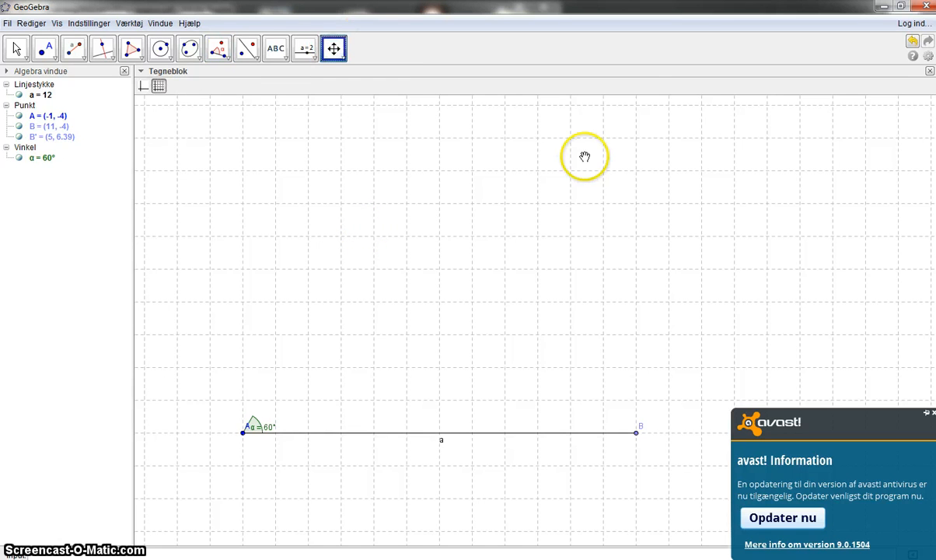
{"action": "left_click_drag", "start_coordinate": [614, 142], "coordinate": [614, 187]}
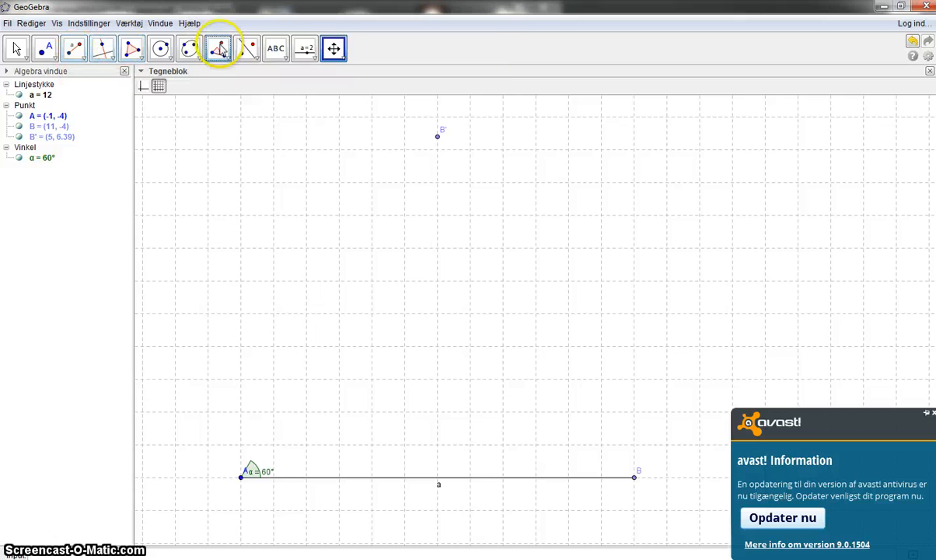
{"action": "left_click", "coordinate": [219, 49]}
{"action": "left_click", "coordinate": [241, 477]}
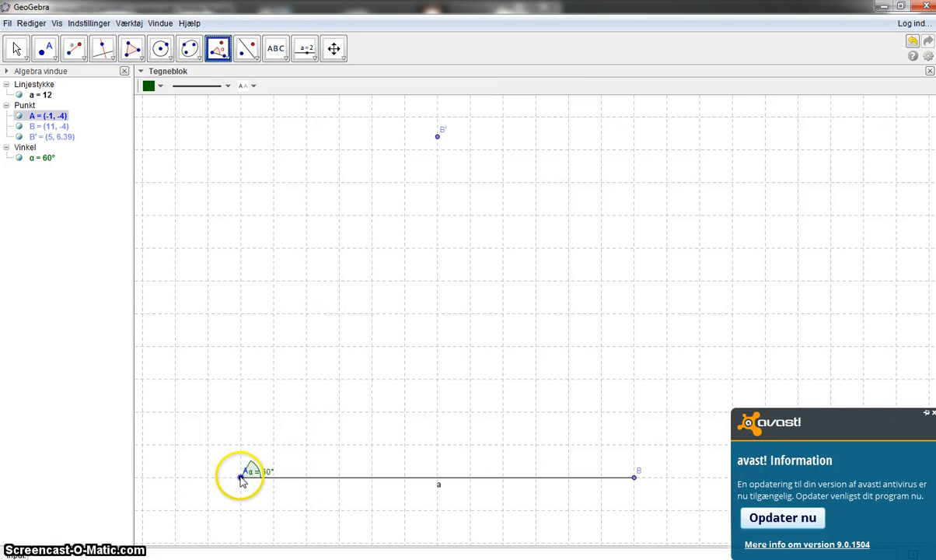
{"action": "left_click", "coordinate": [633, 476]}
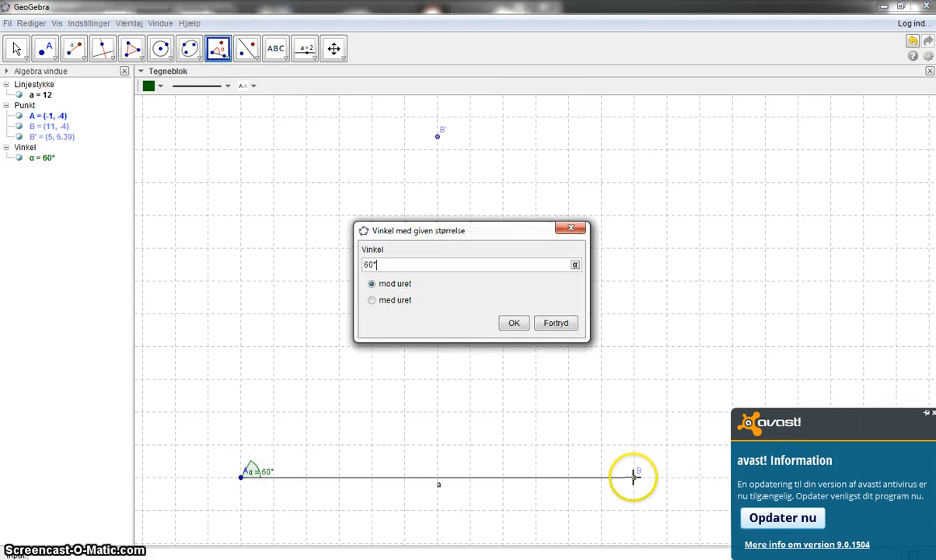
{"action": "left_click", "coordinate": [388, 300]}
{"action": "left_click", "coordinate": [515, 323]}
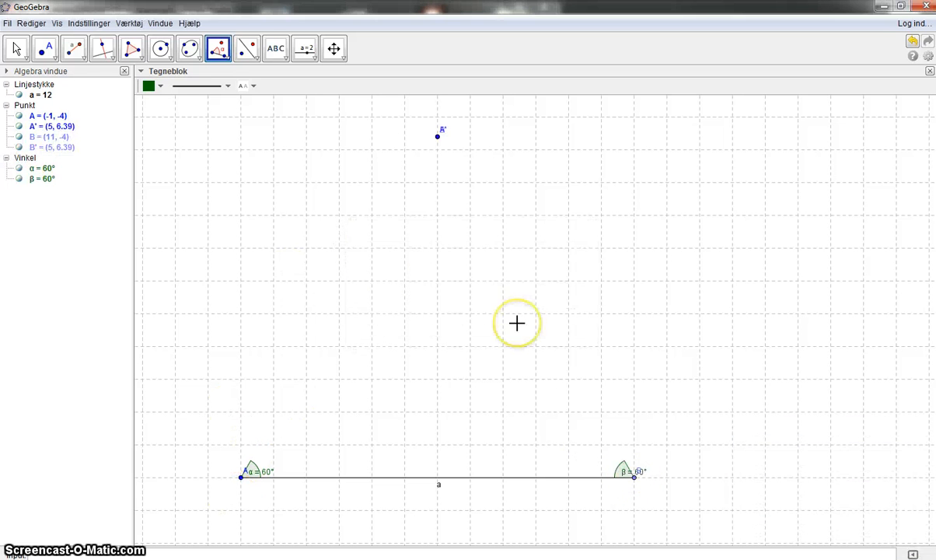
Draw a triangle polygon through A, the rotated apex point and B, closing it at A.
{"action": "left_click", "coordinate": [131, 48]}
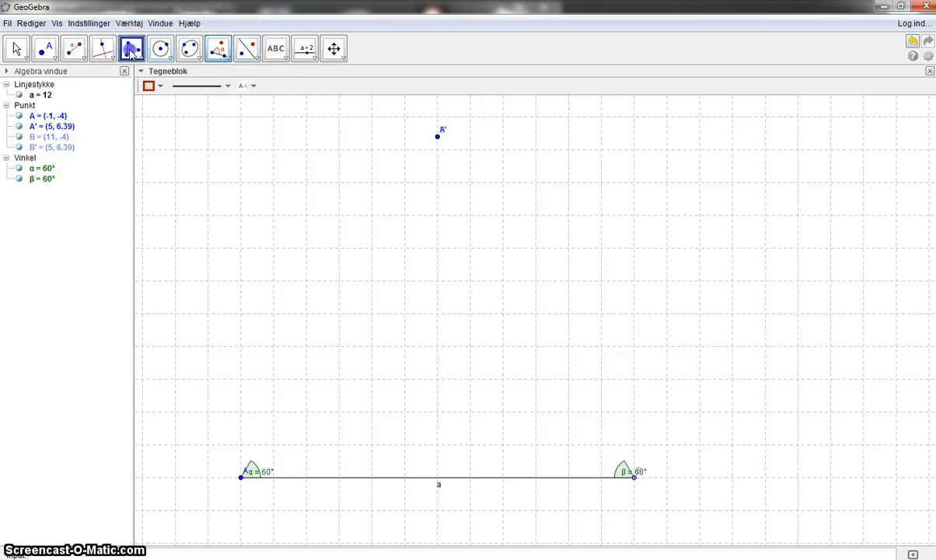
{"action": "left_click", "coordinate": [241, 477]}
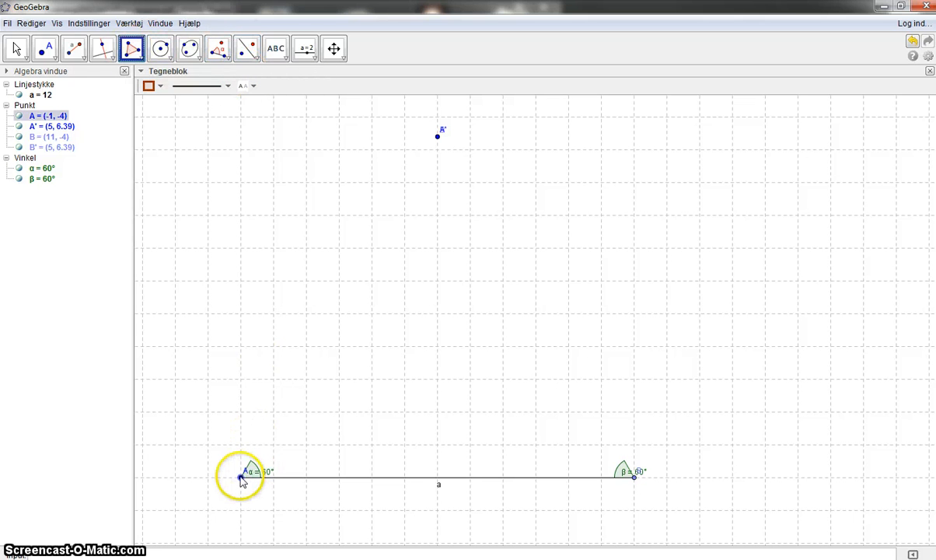
{"action": "left_click", "coordinate": [437, 138]}
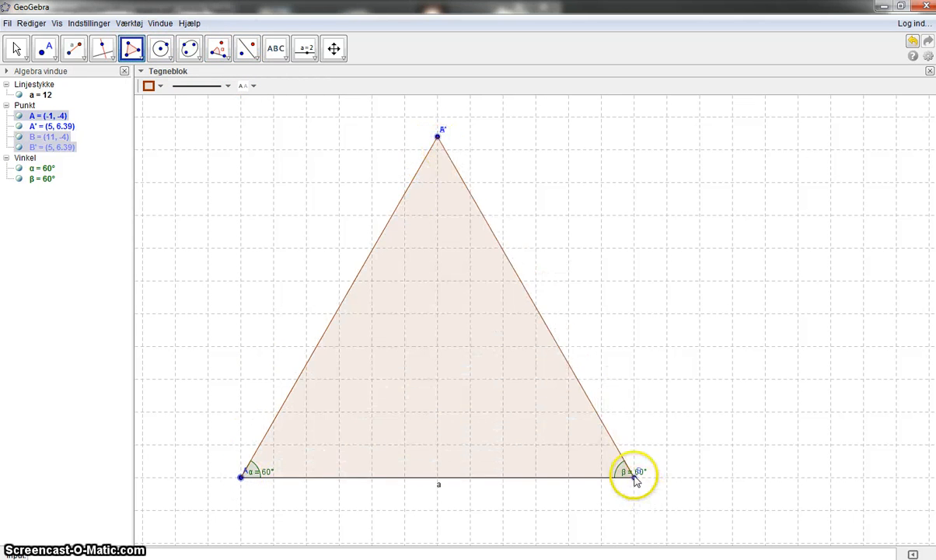
{"action": "left_click", "coordinate": [621, 478]}
{"action": "left_click", "coordinate": [242, 478]}
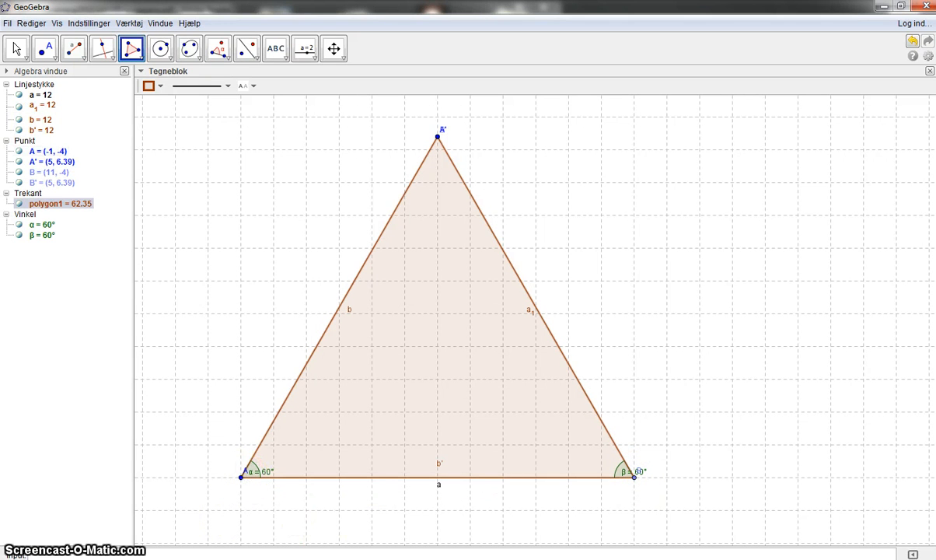
{"action": "key", "text": "alt+Tab"}
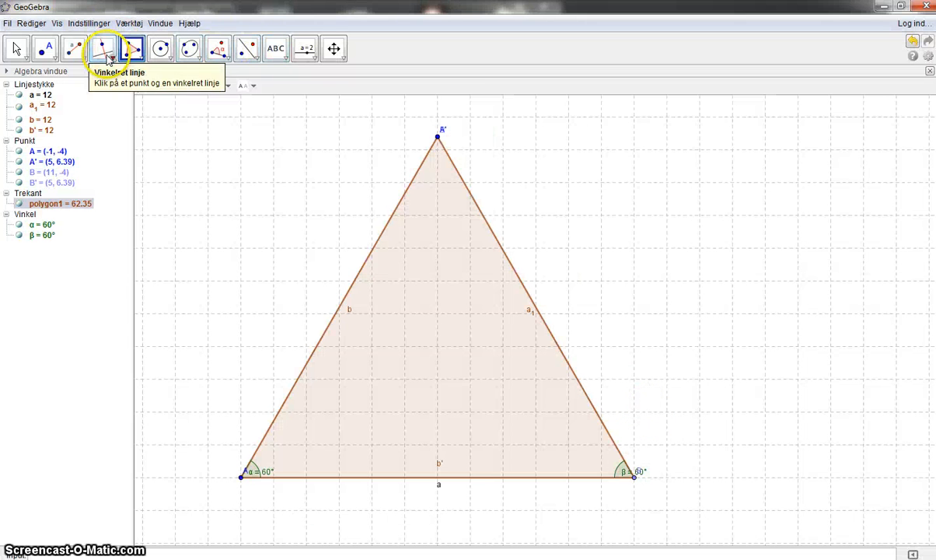
Construct the angle bisectors at all three corners of the triangle from its adjacent sides.
{"action": "left_click", "coordinate": [107, 53]}
{"action": "left_click", "coordinate": [146, 151]}
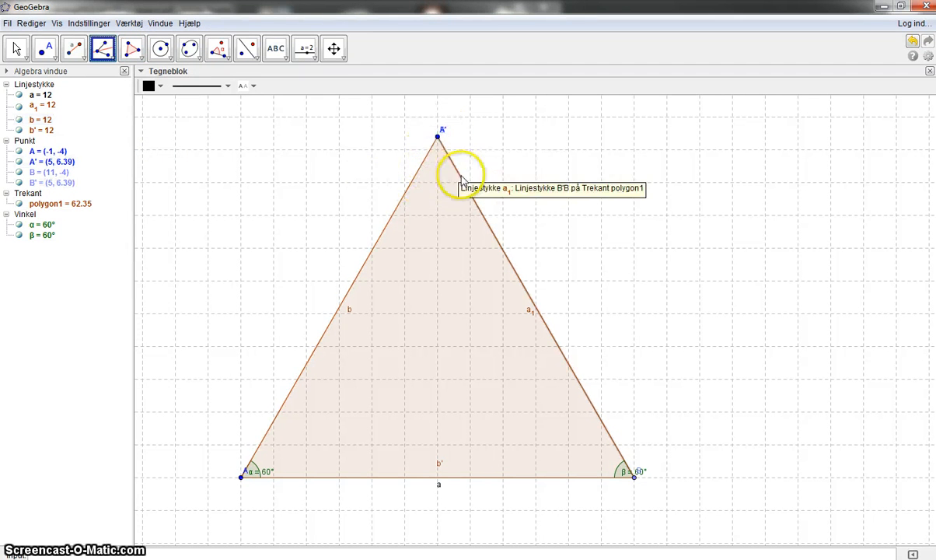
{"action": "left_click", "coordinate": [418, 177]}
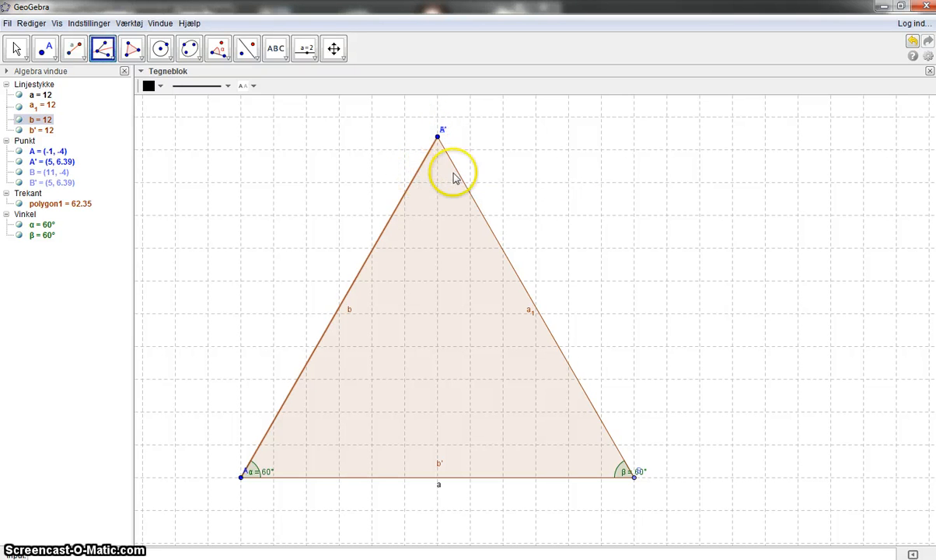
{"action": "left_click", "coordinate": [463, 182]}
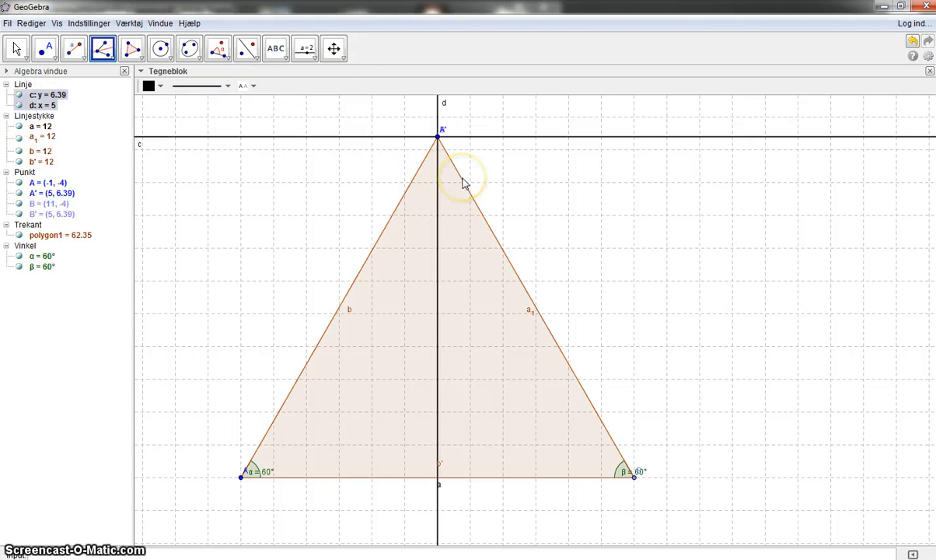
{"action": "left_click", "coordinate": [599, 412]}
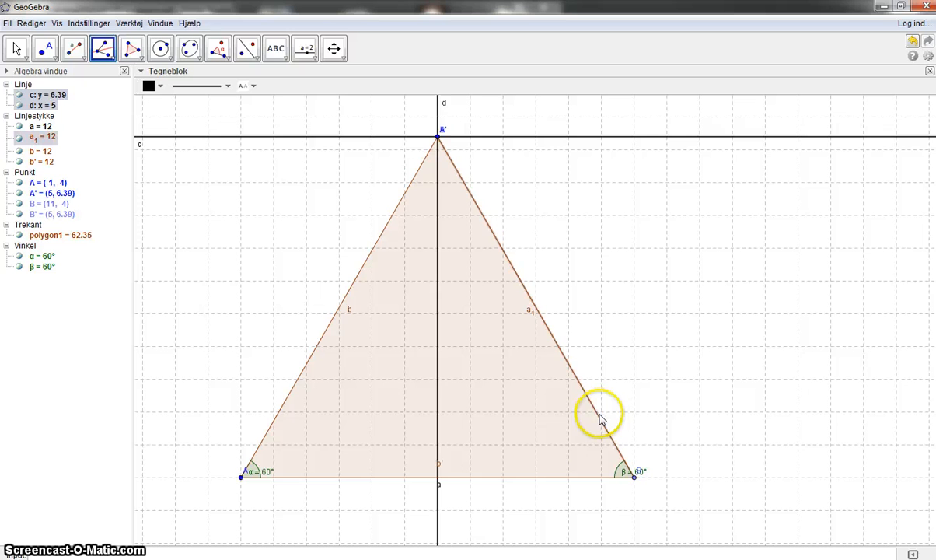
{"action": "left_click", "coordinate": [556, 479]}
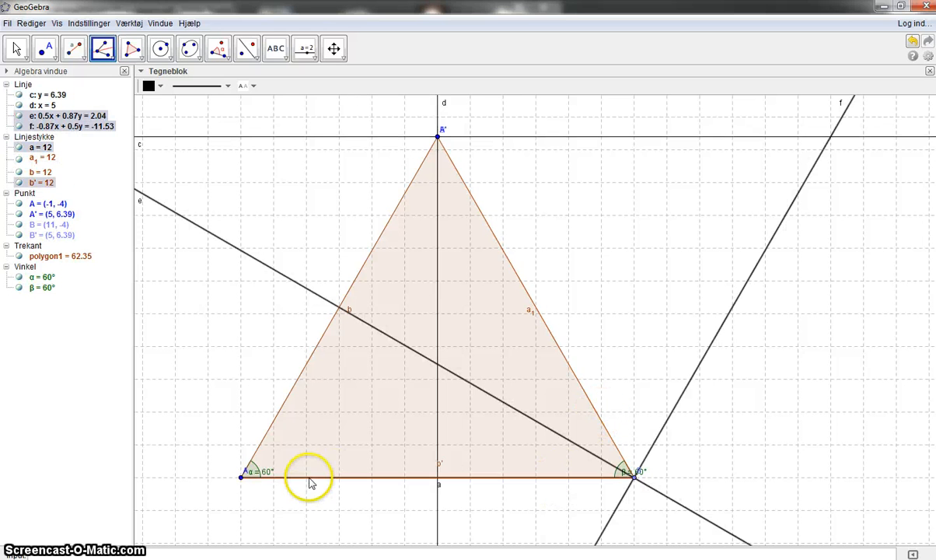
{"action": "left_click", "coordinate": [277, 411]}
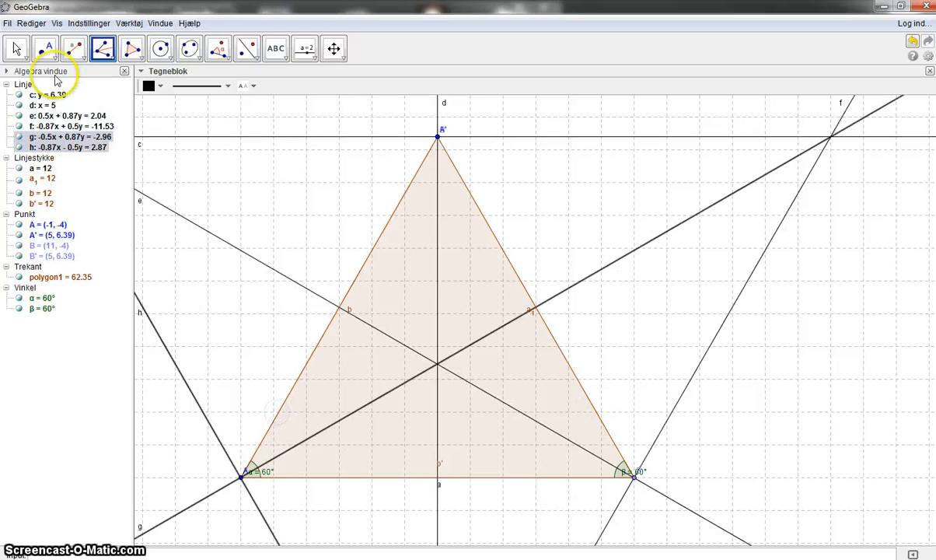
Hide the three bisector lines c, f and h that run outside the triangle.
{"action": "left_click", "coordinate": [17, 47]}
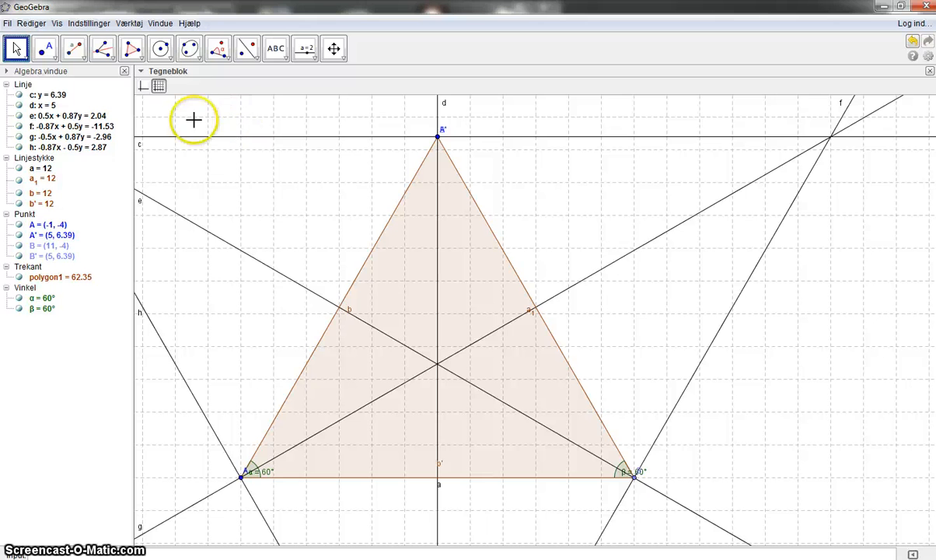
{"action": "left_click", "coordinate": [19, 95]}
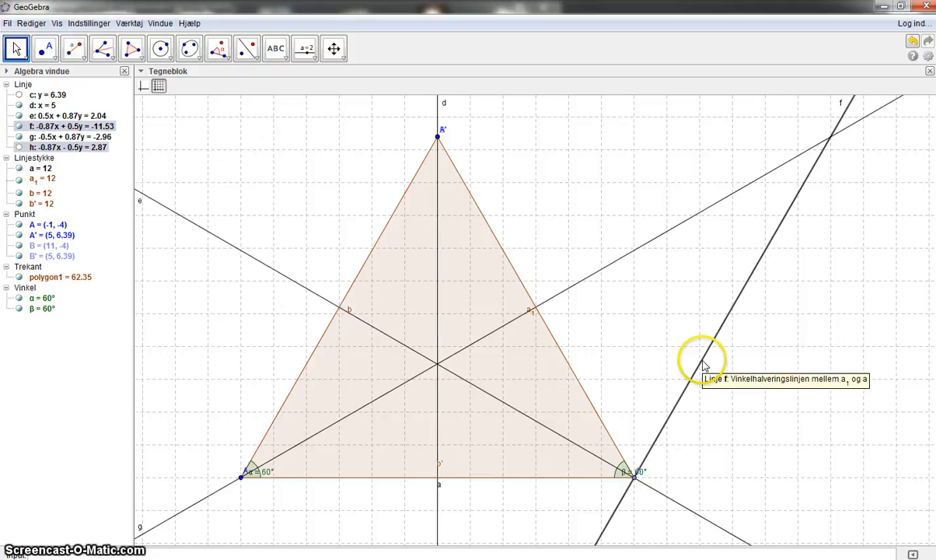
{"action": "left_click", "coordinate": [19, 127]}
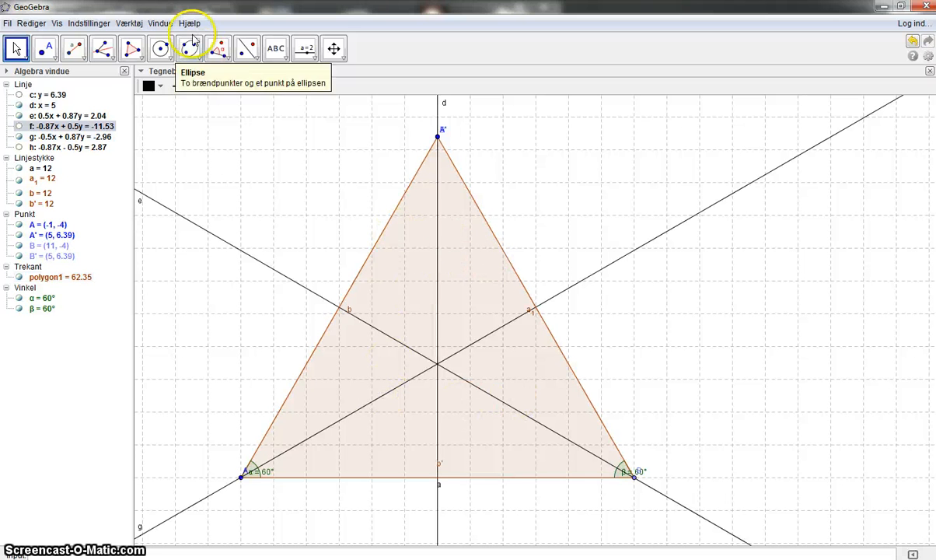
Attach a point to the vertical bisector d at (5, 4) and slide it along the line to about (5, 3.04).
{"action": "left_click", "coordinate": [54, 57]}
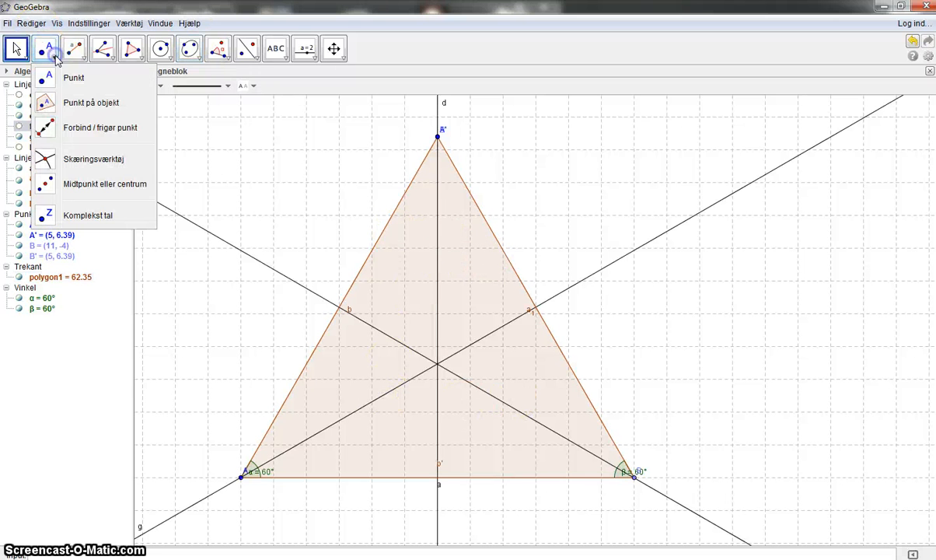
{"action": "left_click", "coordinate": [86, 106]}
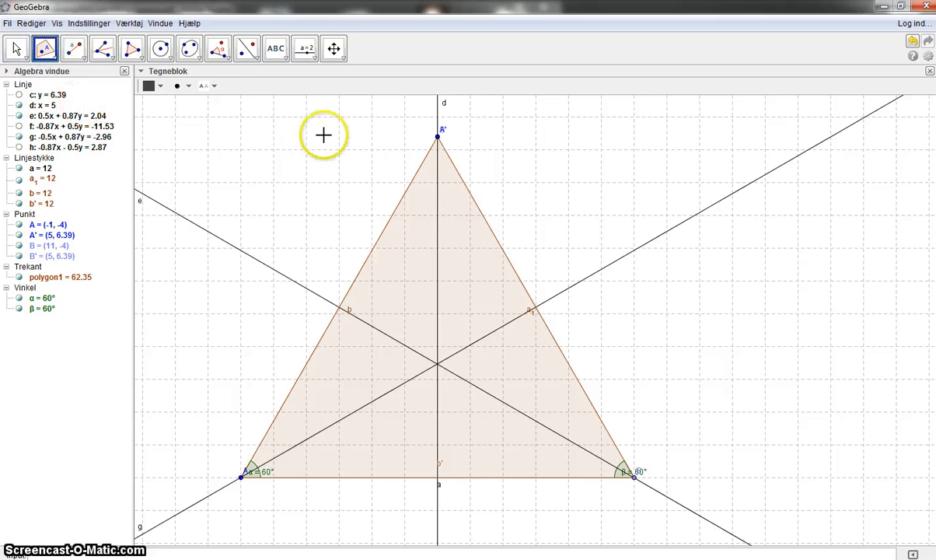
{"action": "left_click", "coordinate": [439, 217]}
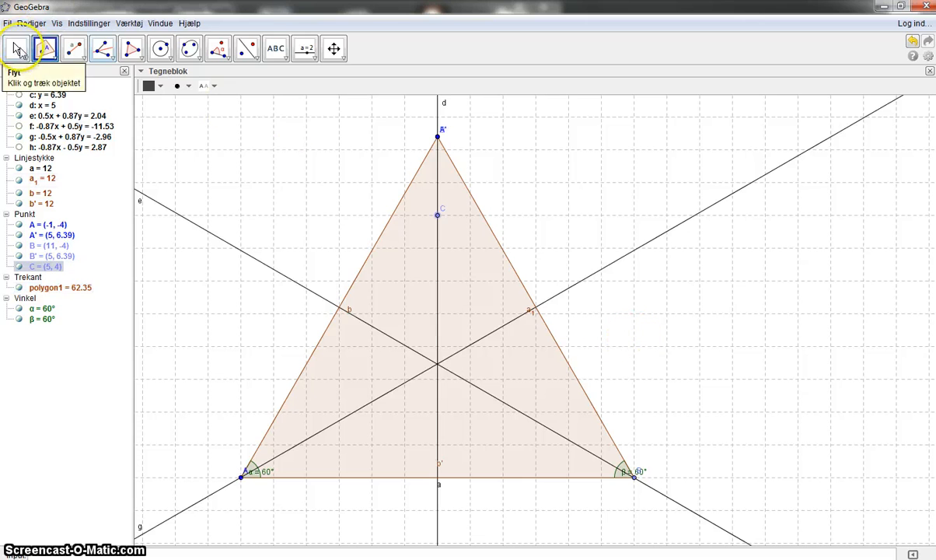
{"action": "left_click", "coordinate": [19, 50]}
{"action": "left_click_drag", "start_coordinate": [438, 215], "coordinate": [438, 210]}
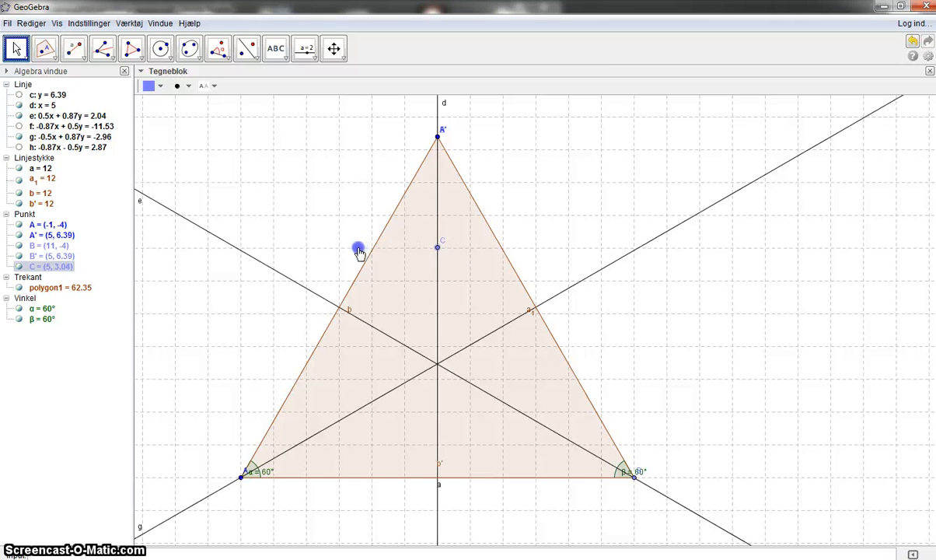
Slide point C up to about (5, 4.56) and draw lines through it parallel to the triangle's two slanted sides.
{"action": "left_click_drag", "start_coordinate": [386, 238], "coordinate": [449, 225]}
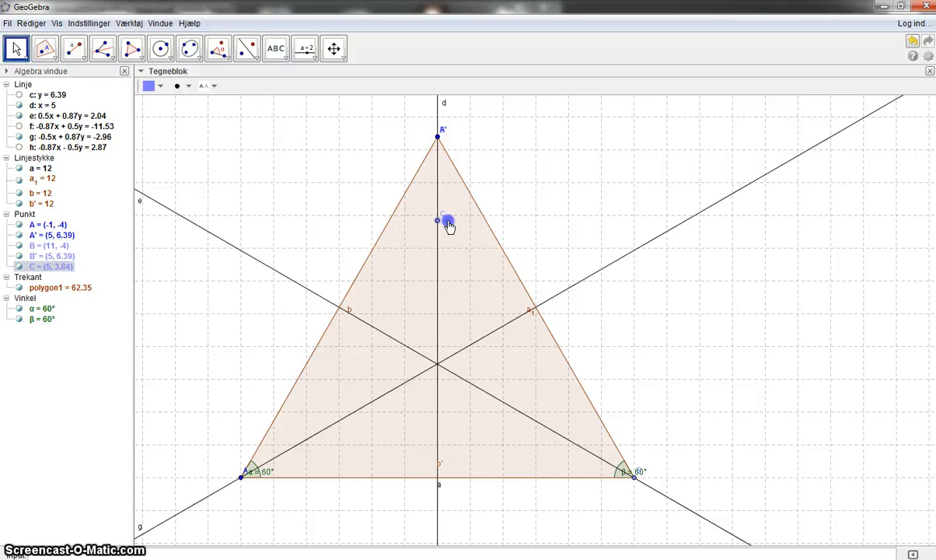
{"action": "left_click", "coordinate": [109, 58]}
{"action": "left_click", "coordinate": [140, 109]}
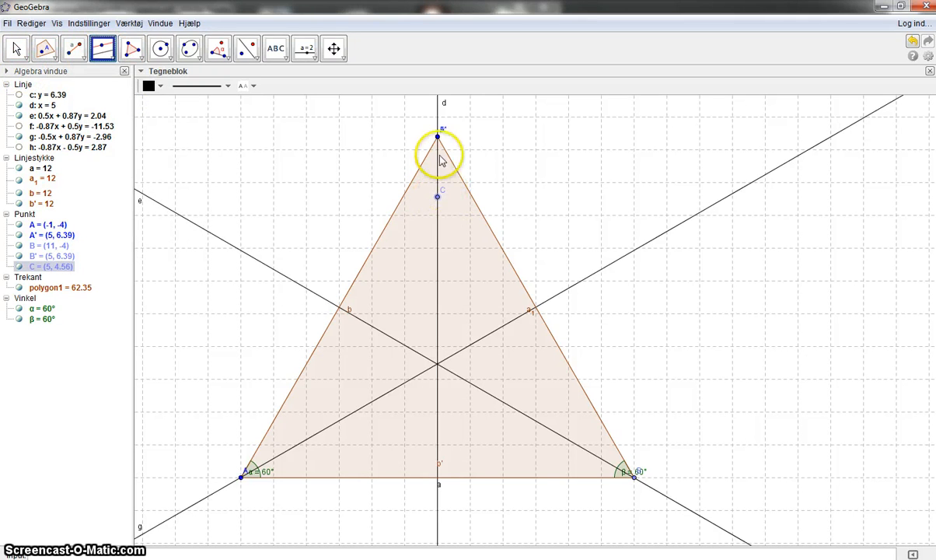
{"action": "left_click", "coordinate": [438, 196]}
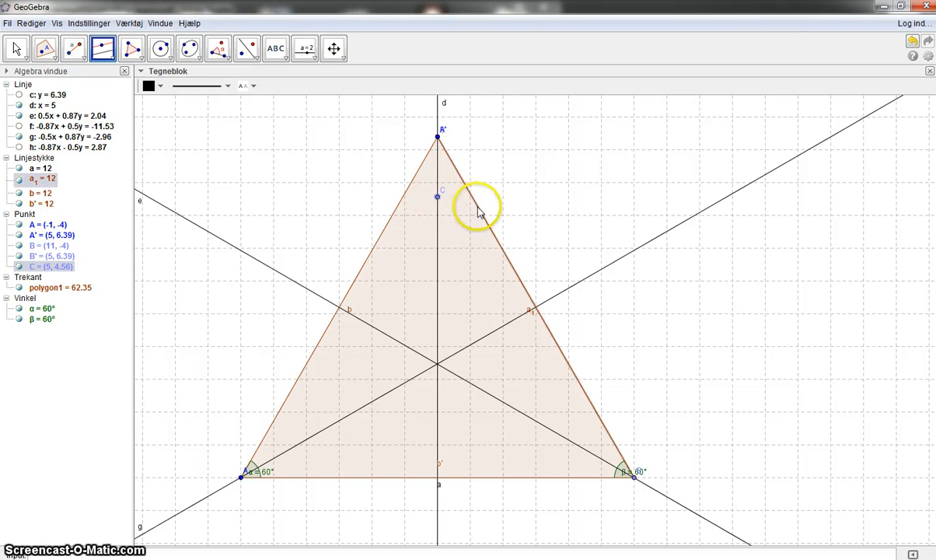
{"action": "left_click", "coordinate": [478, 207]}
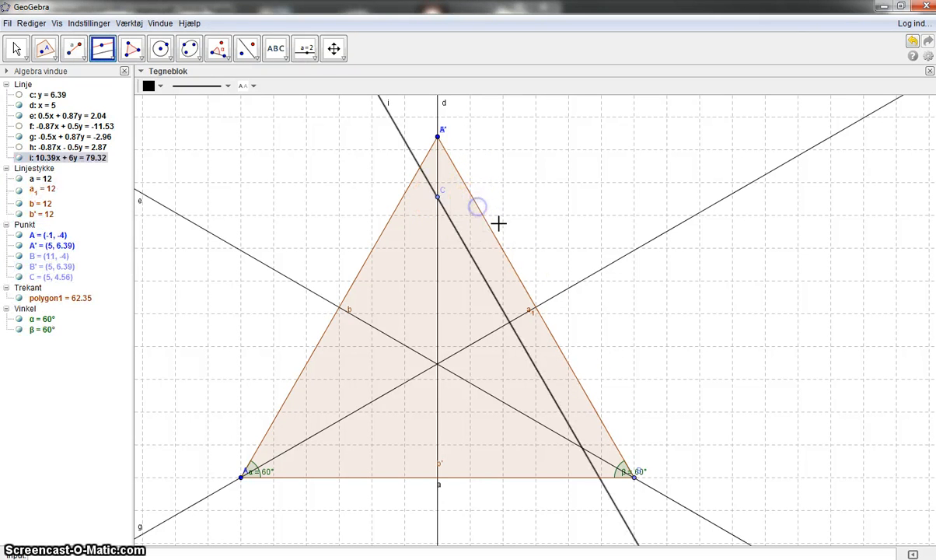
{"action": "left_click", "coordinate": [411, 184]}
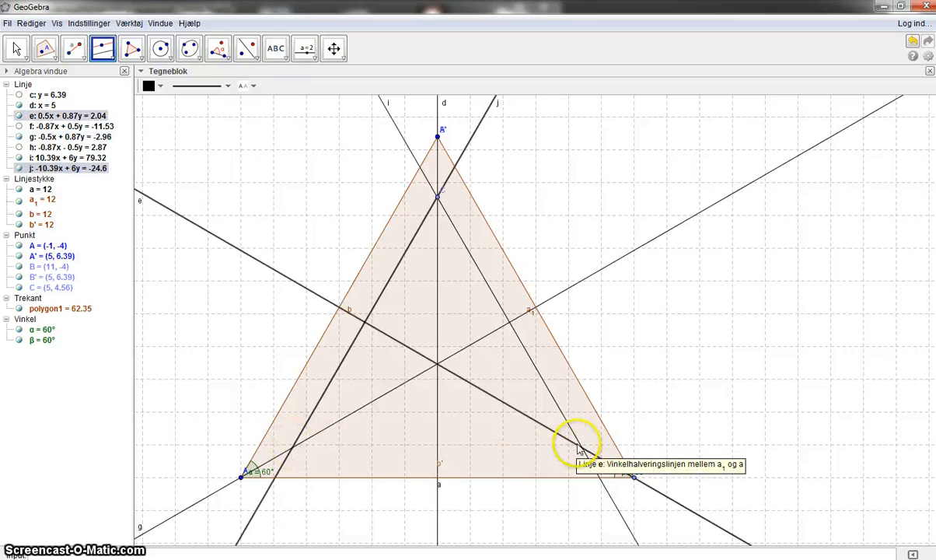
Mark the intersections of parallel line j with bisector g and of parallel line i with bisector e.
{"action": "left_click", "coordinate": [53, 58]}
{"action": "left_click", "coordinate": [92, 159]}
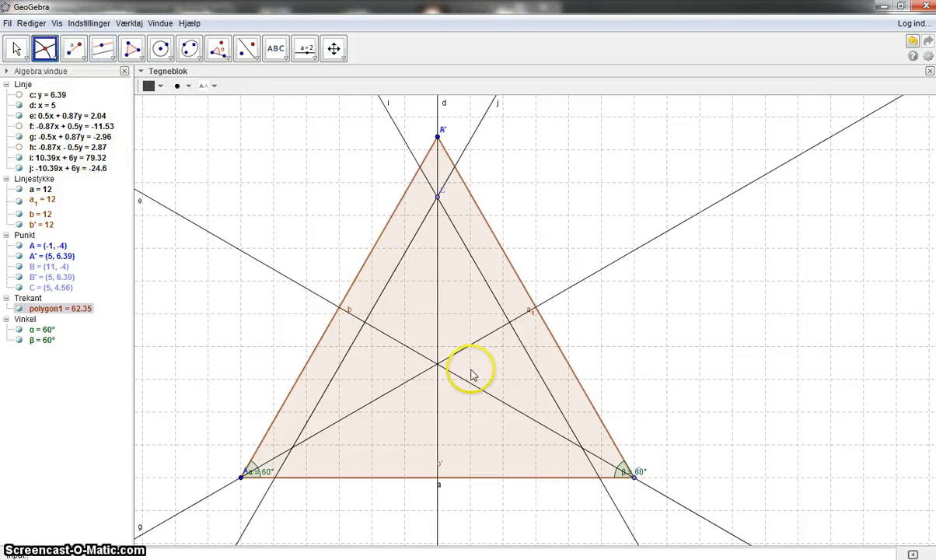
{"action": "left_click", "coordinate": [292, 448]}
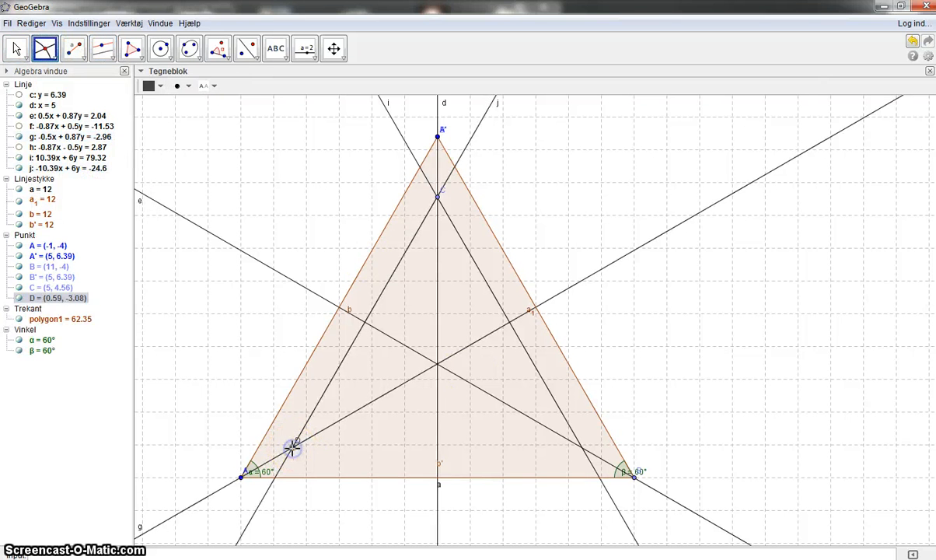
{"action": "left_click", "coordinate": [581, 446]}
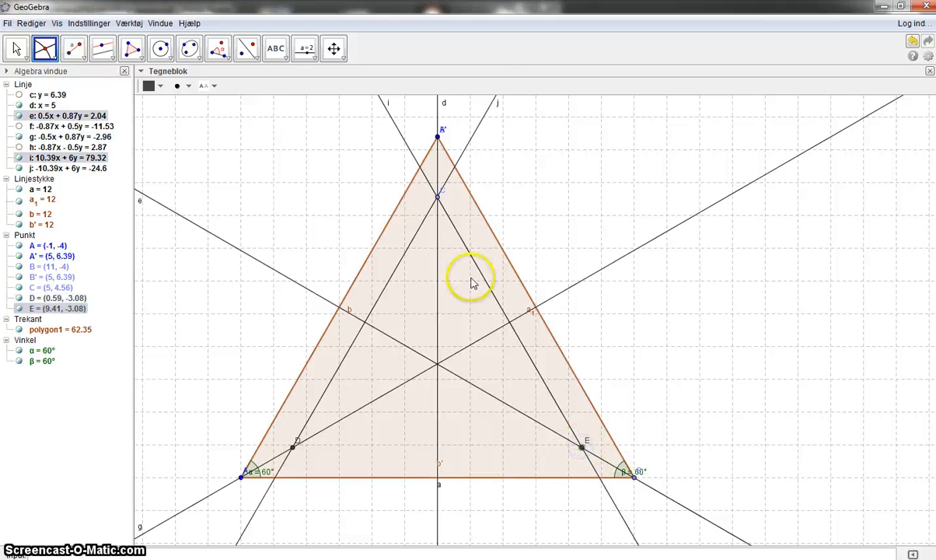
Draw an inner triangle polygon through C, E and D, and slide C down to about (5, 1.68).
{"action": "left_click", "coordinate": [132, 49]}
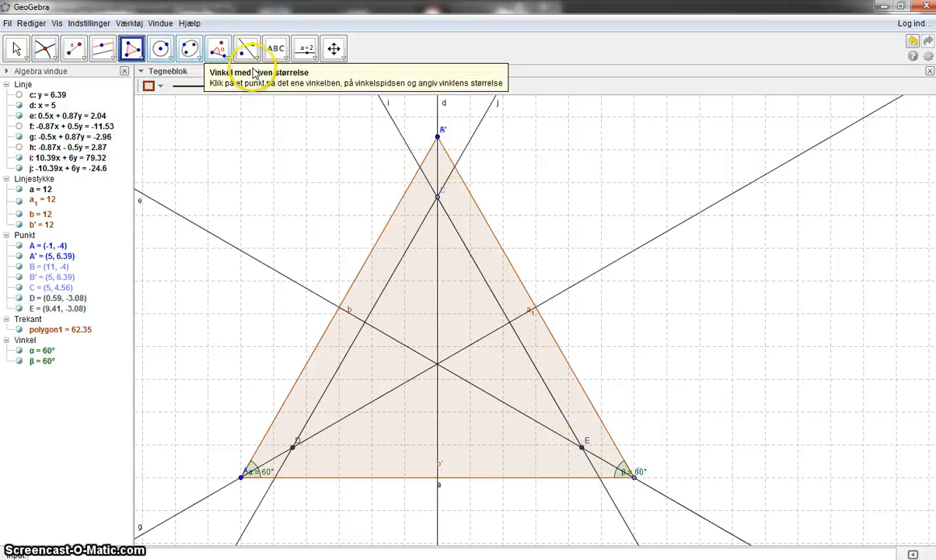
{"action": "left_click", "coordinate": [582, 448]}
{"action": "left_click", "coordinate": [293, 447]}
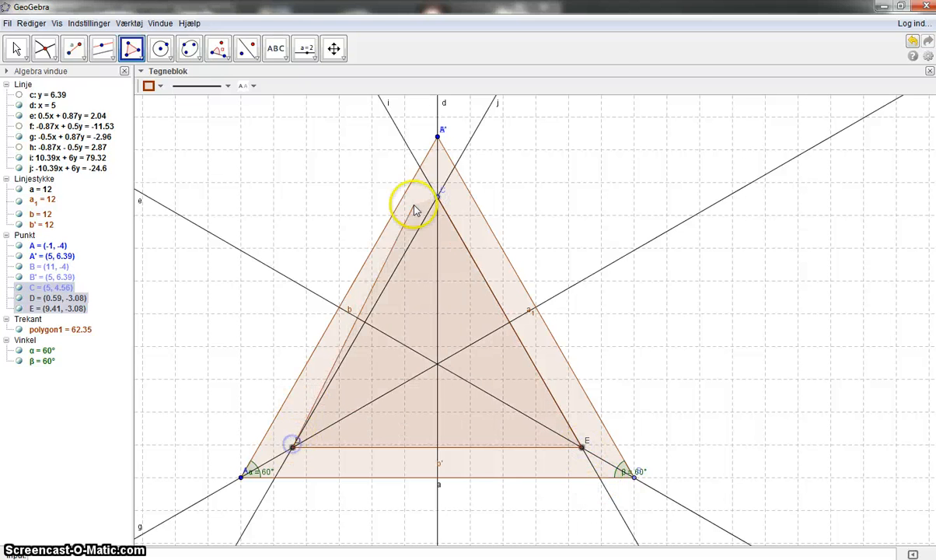
{"action": "left_click", "coordinate": [438, 198]}
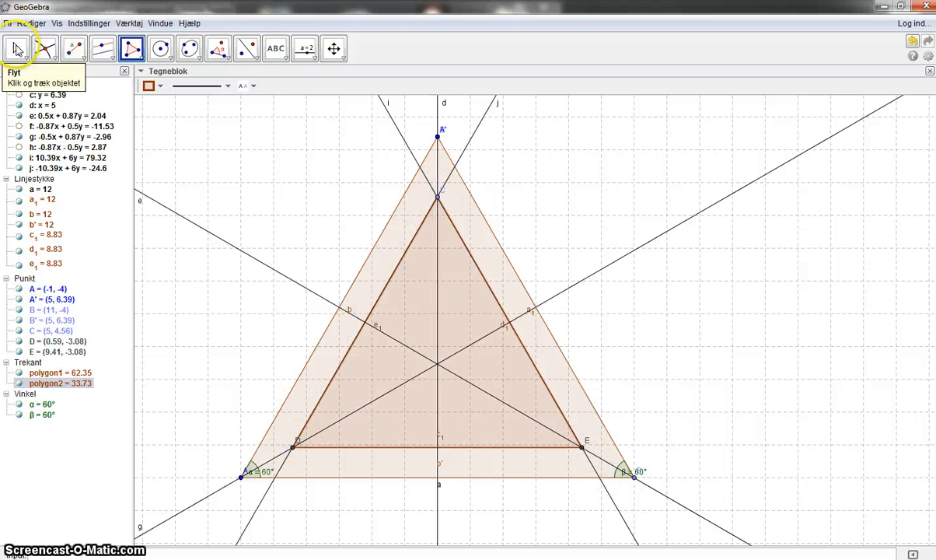
{"action": "left_click", "coordinate": [17, 50]}
{"action": "left_click_drag", "start_coordinate": [438, 198], "coordinate": [445, 293]}
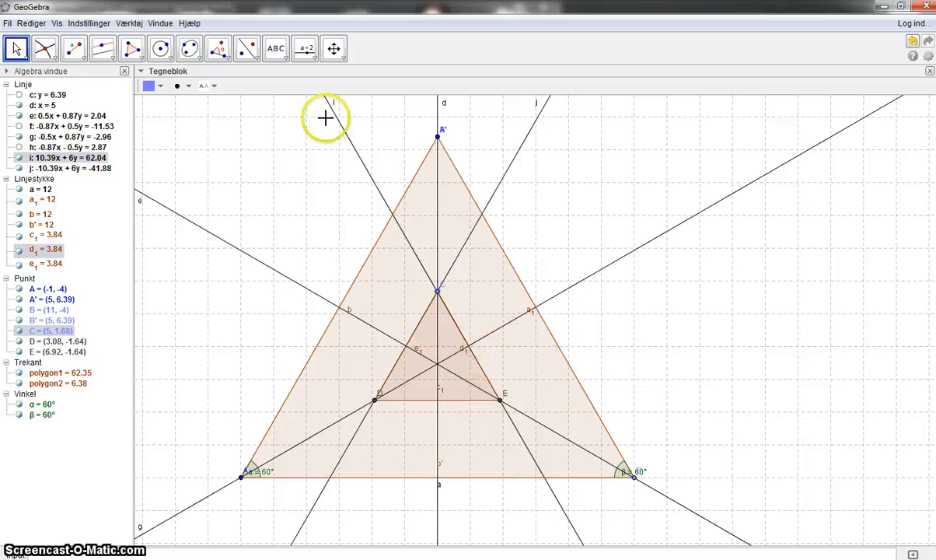
Draw a segment from the apex A' to point C and hide the vertical bisector d.
{"action": "left_click", "coordinate": [58, 62]}
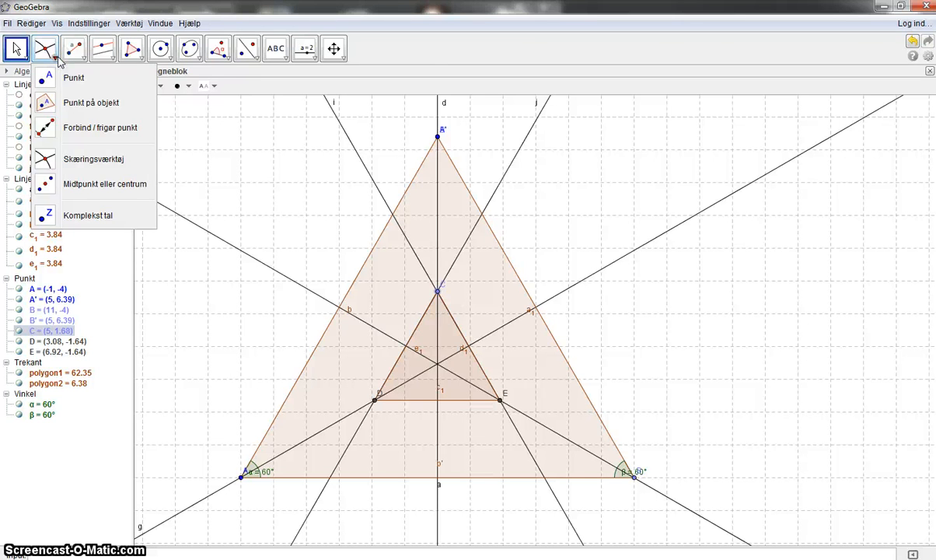
{"action": "mouse_move", "coordinate": [76, 62]}
{"action": "left_click", "coordinate": [99, 104]}
{"action": "left_click", "coordinate": [439, 138]}
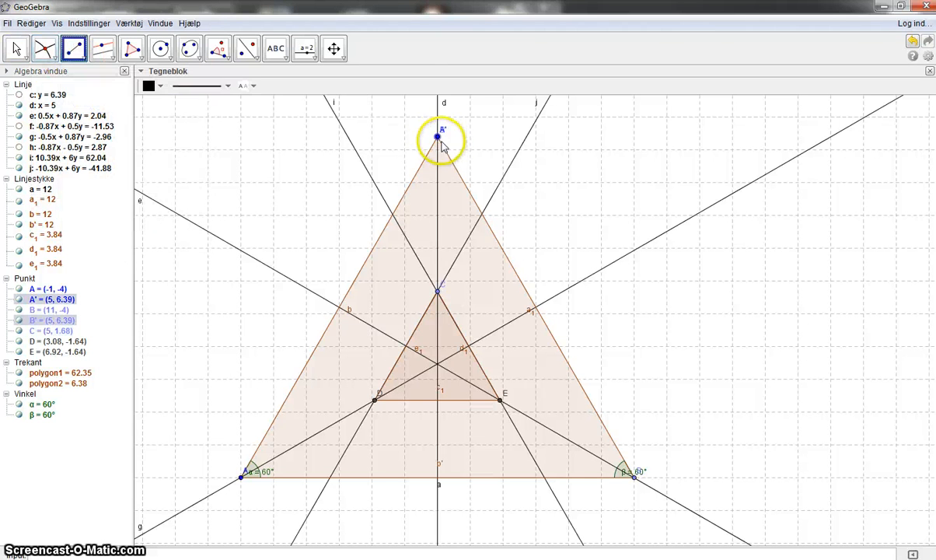
{"action": "left_click", "coordinate": [438, 291]}
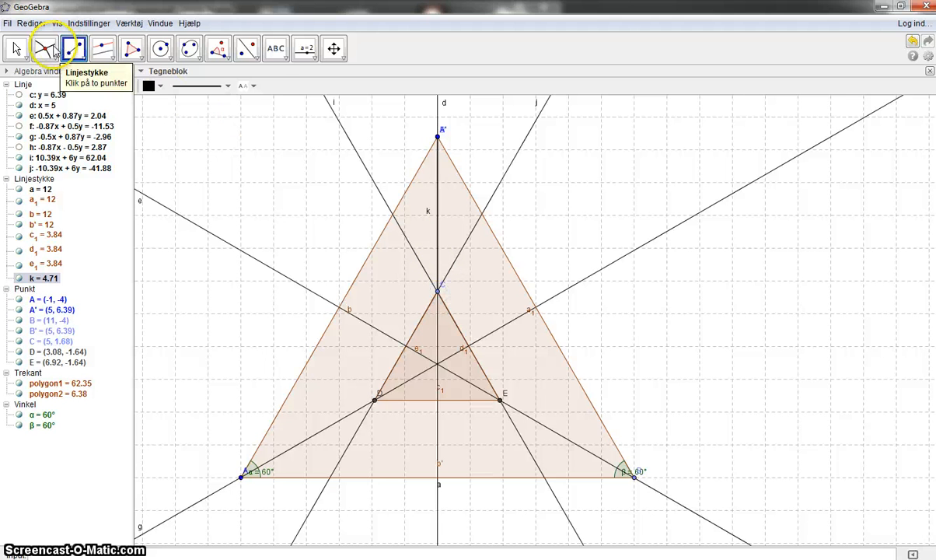
{"action": "left_click", "coordinate": [16, 51]}
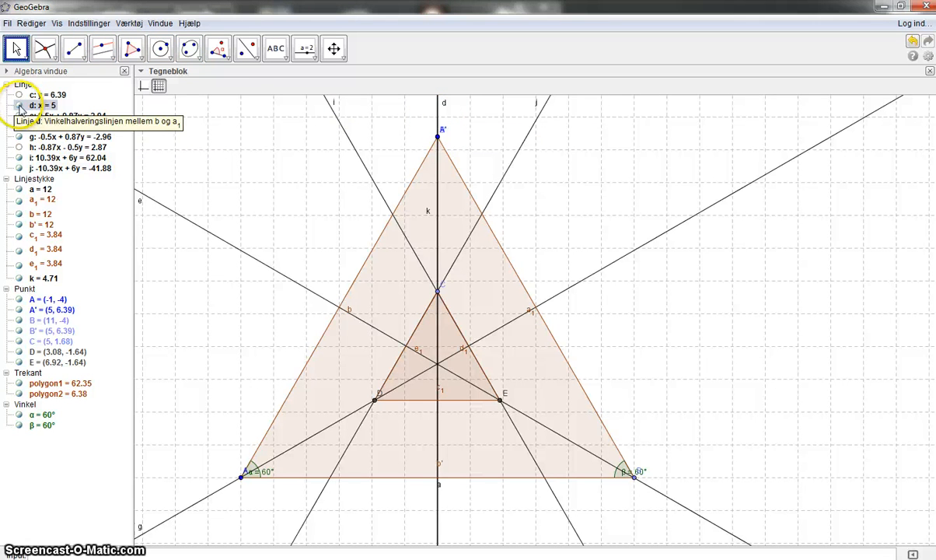
{"action": "left_click", "coordinate": [19, 105]}
Construct the midpoint of the segment between A' and C, and slide C up to about (5, 2.24).
{"action": "left_click", "coordinate": [43, 48]}
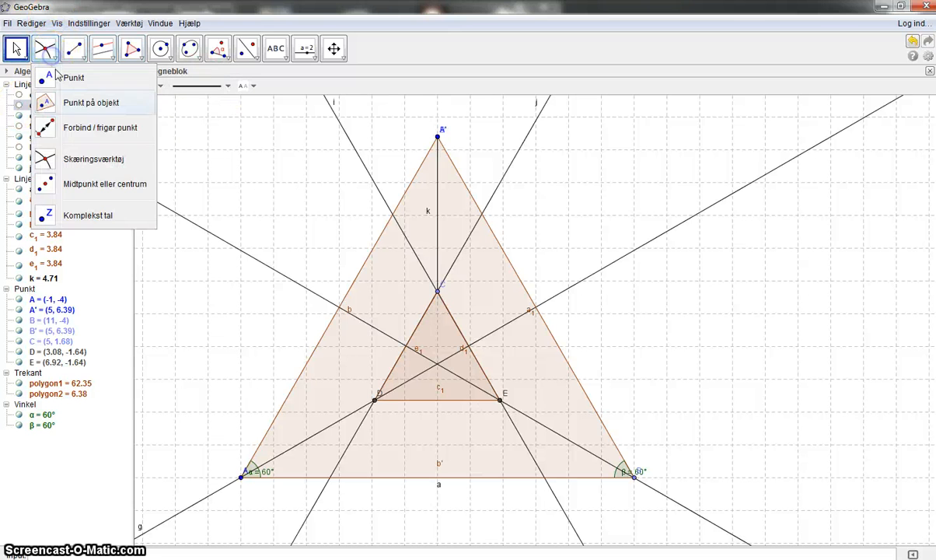
{"action": "left_click", "coordinate": [91, 189]}
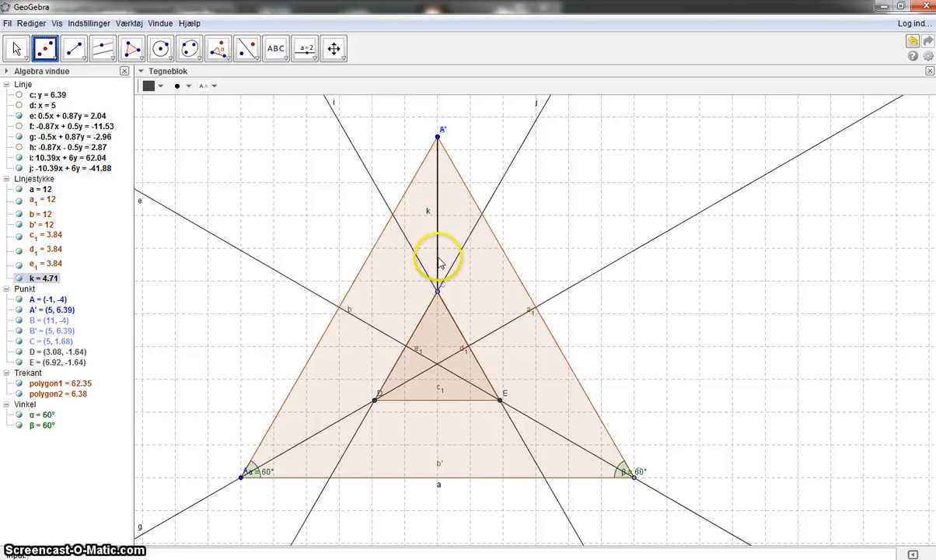
{"action": "left_click", "coordinate": [438, 212]}
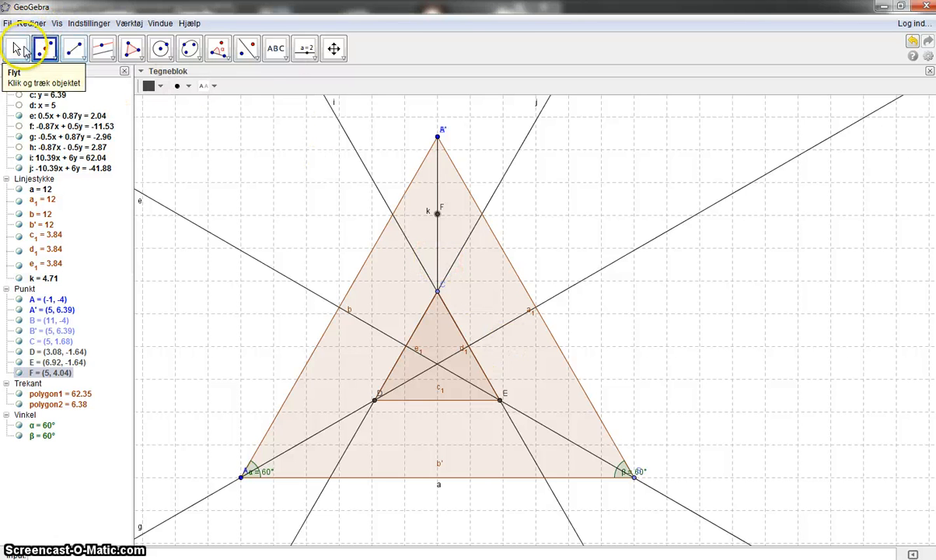
{"action": "left_click", "coordinate": [18, 49]}
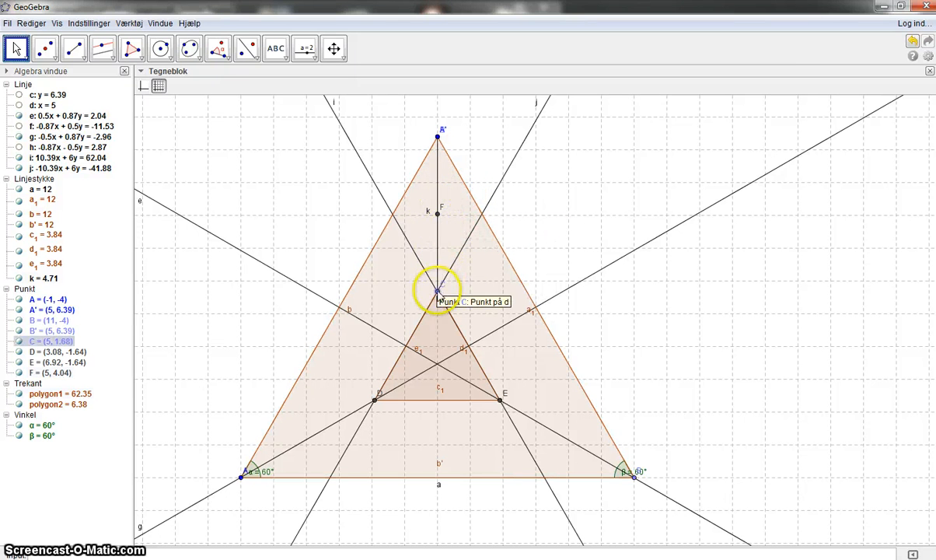
{"action": "left_click", "coordinate": [437, 292]}
{"action": "left_click_drag", "start_coordinate": [438, 292], "coordinate": [438, 271]}
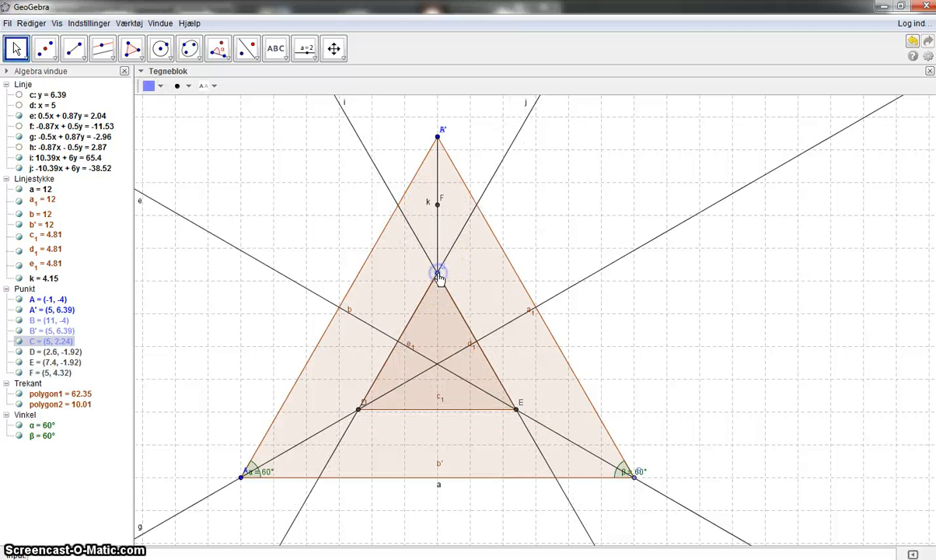
Draw lines through midpoint F parallel to the outer triangle's two slanted sides.
{"action": "left_click", "coordinate": [106, 60]}
{"action": "left_click", "coordinate": [139, 102]}
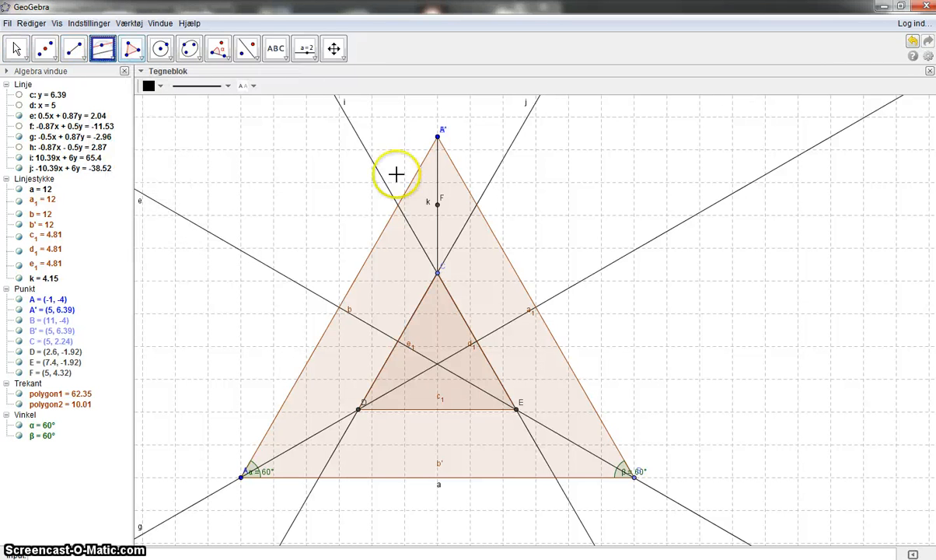
{"action": "left_click", "coordinate": [438, 204]}
{"action": "left_click", "coordinate": [484, 219]}
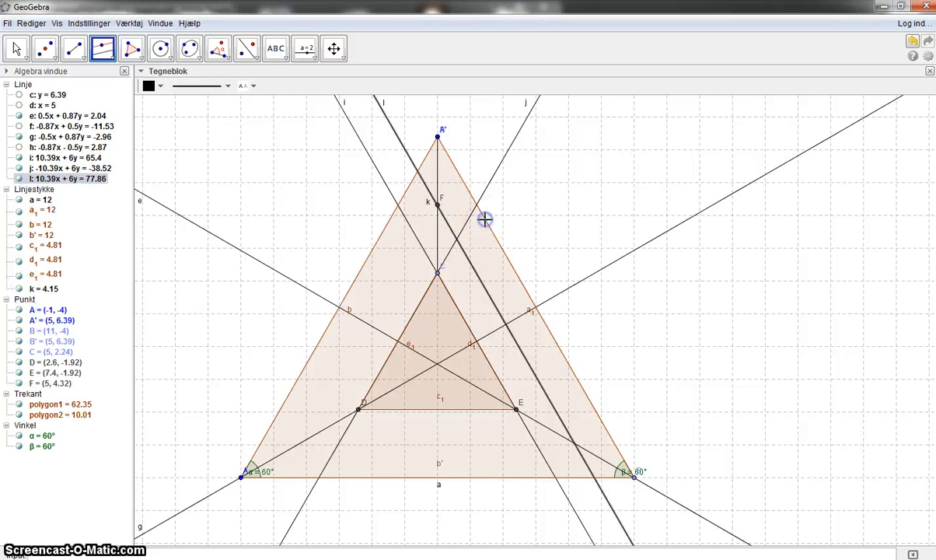
{"action": "left_click", "coordinate": [438, 204]}
{"action": "left_click", "coordinate": [387, 221]}
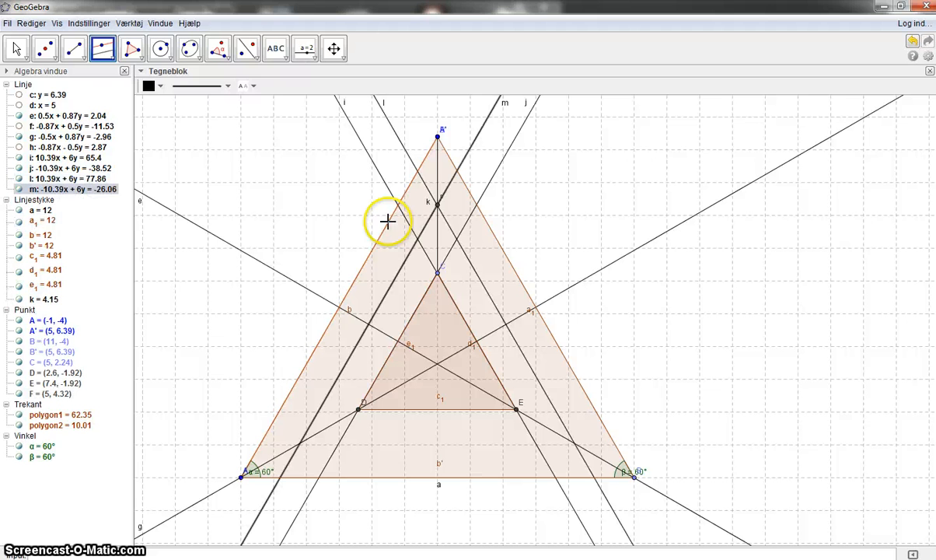
Mark the intersections of parallel line m with bisector g and of parallel line l with bisector e.
{"action": "left_click", "coordinate": [45, 46]}
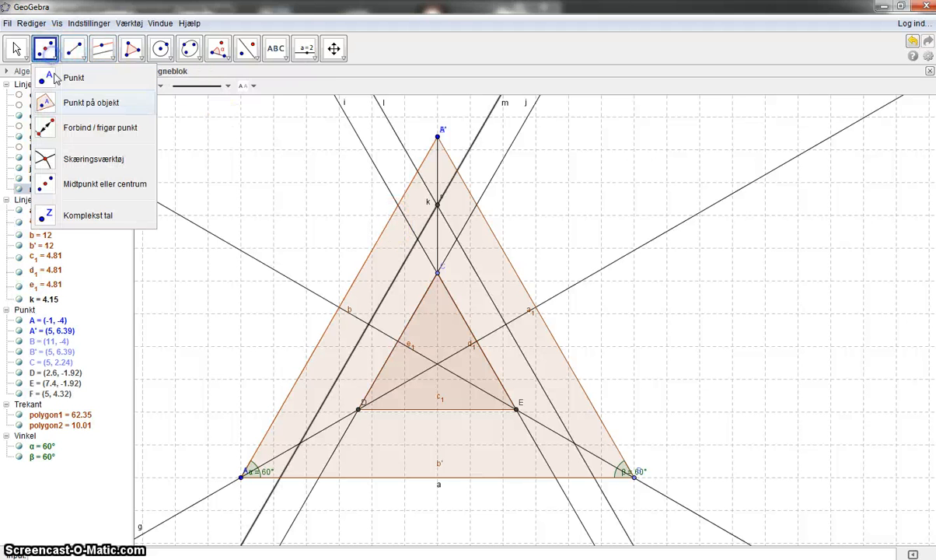
{"action": "left_click", "coordinate": [87, 159]}
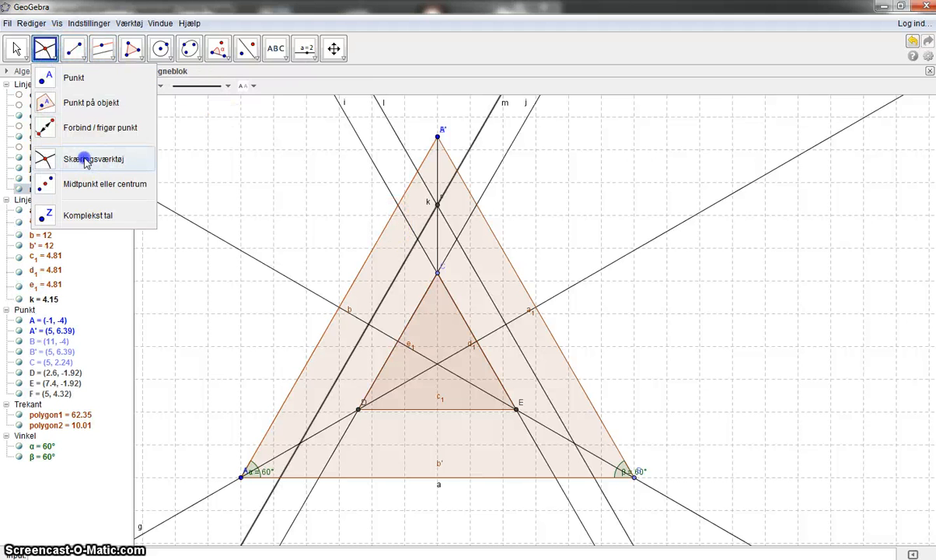
{"action": "left_click", "coordinate": [302, 447]}
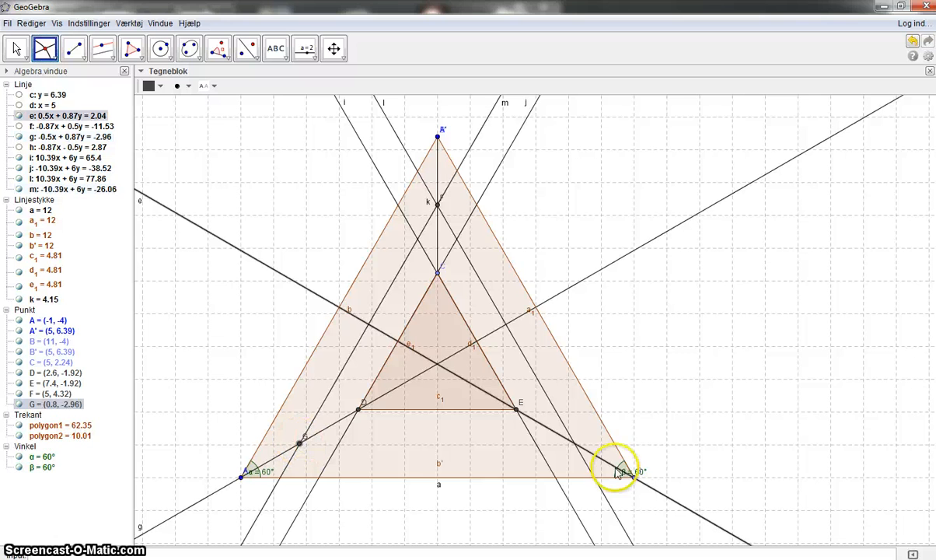
{"action": "left_click", "coordinate": [575, 444]}
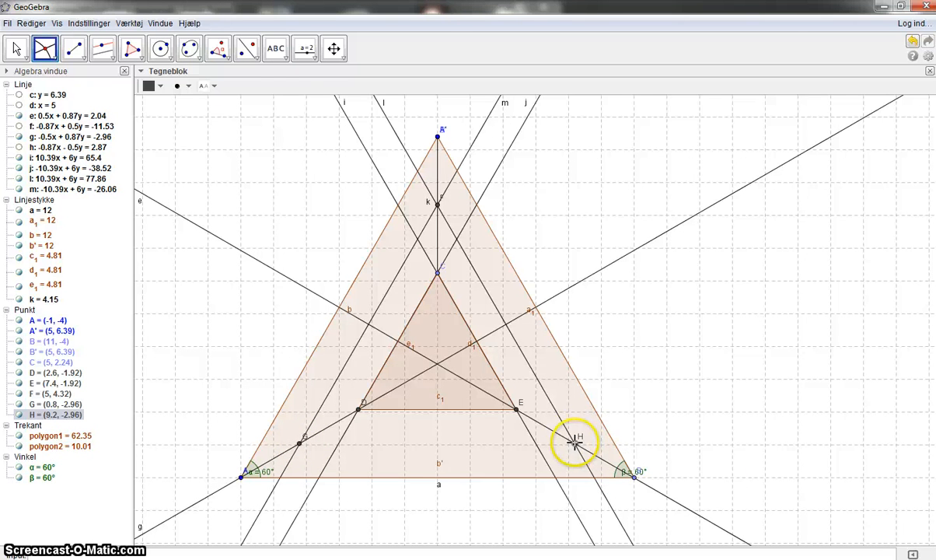
Draw a middle triangle polygon through F, H and G, and slide C down to about (5, 2).
{"action": "left_click", "coordinate": [133, 50]}
{"action": "left_click", "coordinate": [437, 204]}
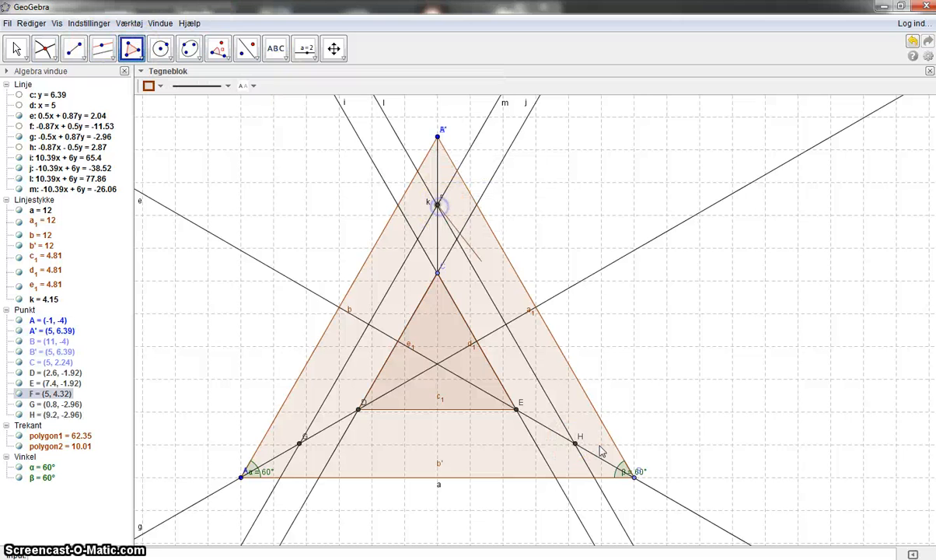
{"action": "left_click", "coordinate": [576, 445]}
{"action": "left_click", "coordinate": [299, 443]}
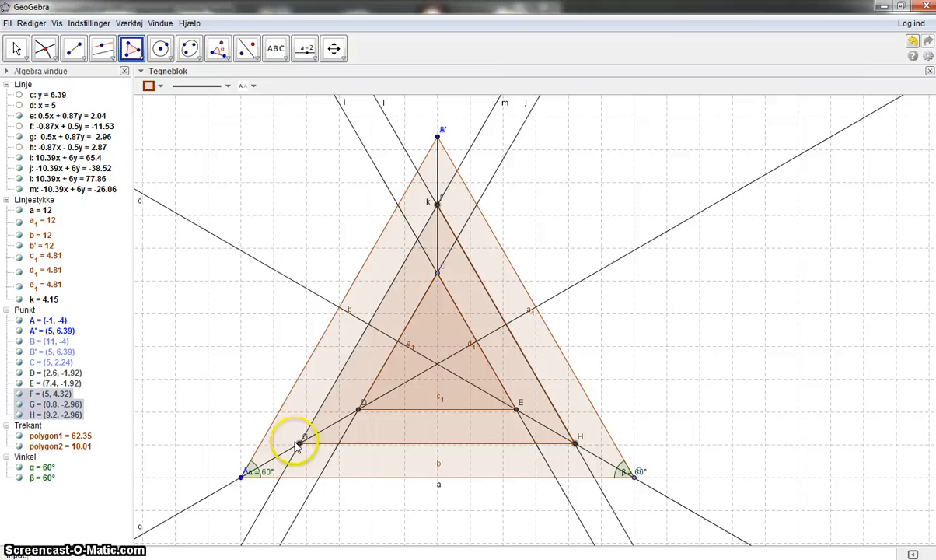
{"action": "left_click", "coordinate": [437, 204]}
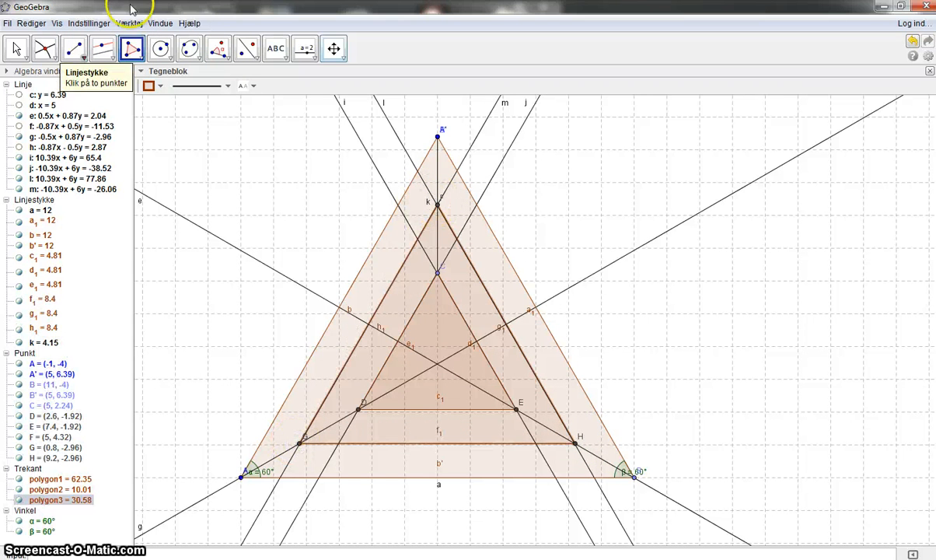
{"action": "left_click", "coordinate": [21, 49]}
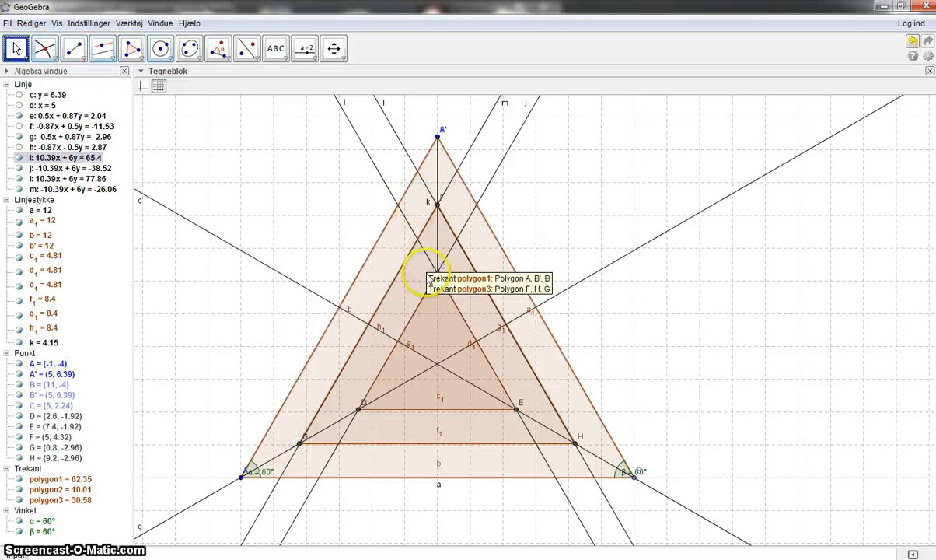
{"action": "mouse_move", "coordinate": [438, 272]}
{"action": "left_mouse_down"}
{"action": "mouse_move", "coordinate": [441, 244]}
{"action": "mouse_move", "coordinate": [432, 318]}
{"action": "mouse_move", "coordinate": [440, 284]}
{"action": "left_mouse_up"}
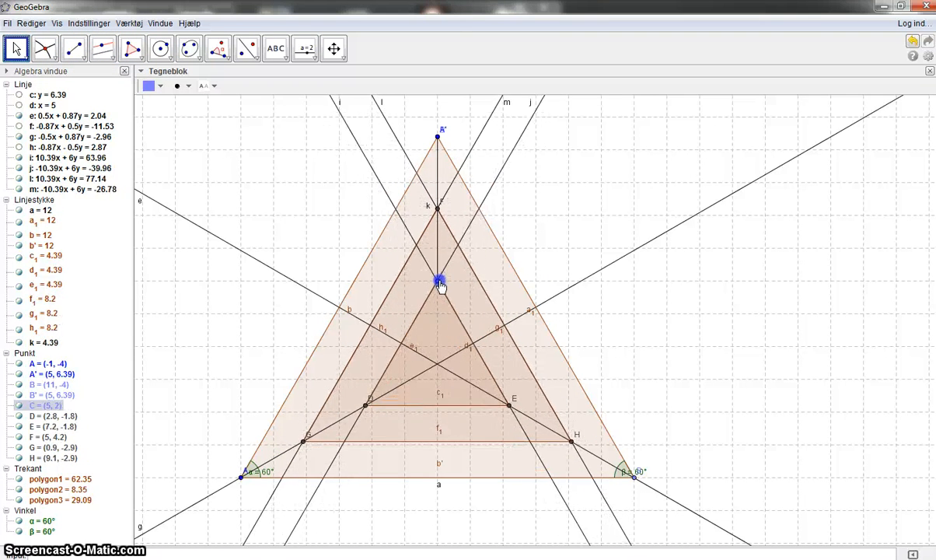
Hide lines e, g, i, j, l and m and segment k, and slide C up to about (5, 2.28).
{"action": "left_click", "coordinate": [19, 115]}
{"action": "left_click", "coordinate": [18, 136]}
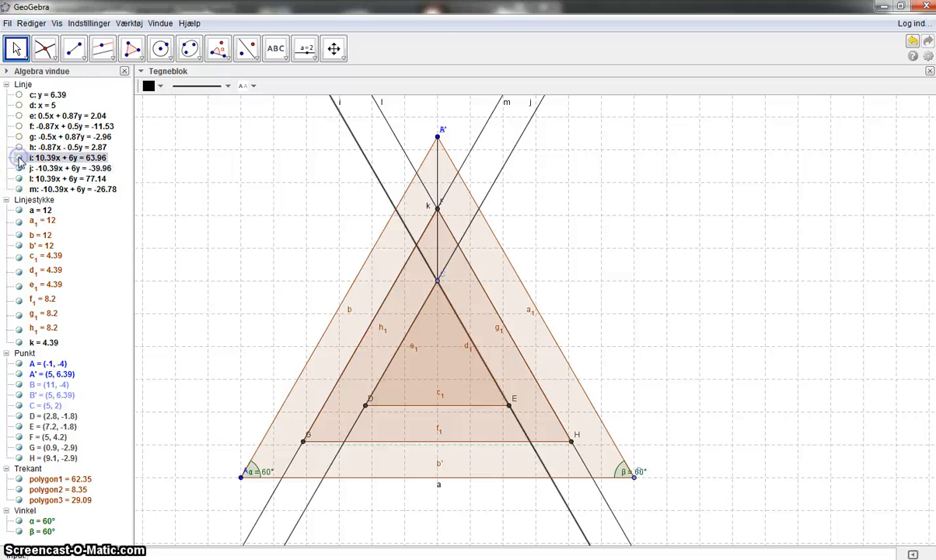
{"action": "left_click", "coordinate": [19, 158]}
{"action": "left_click", "coordinate": [19, 167]}
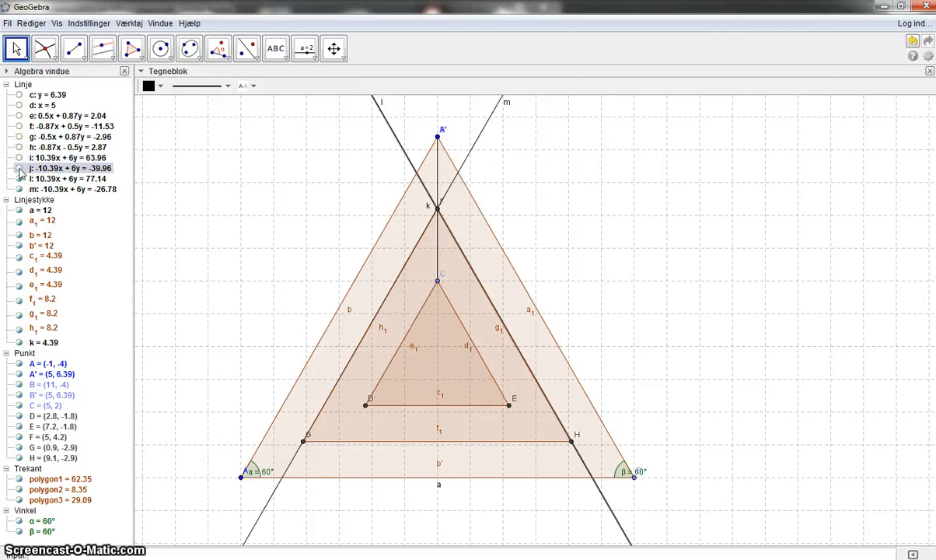
{"action": "left_click", "coordinate": [18, 179]}
{"action": "left_click", "coordinate": [19, 189]}
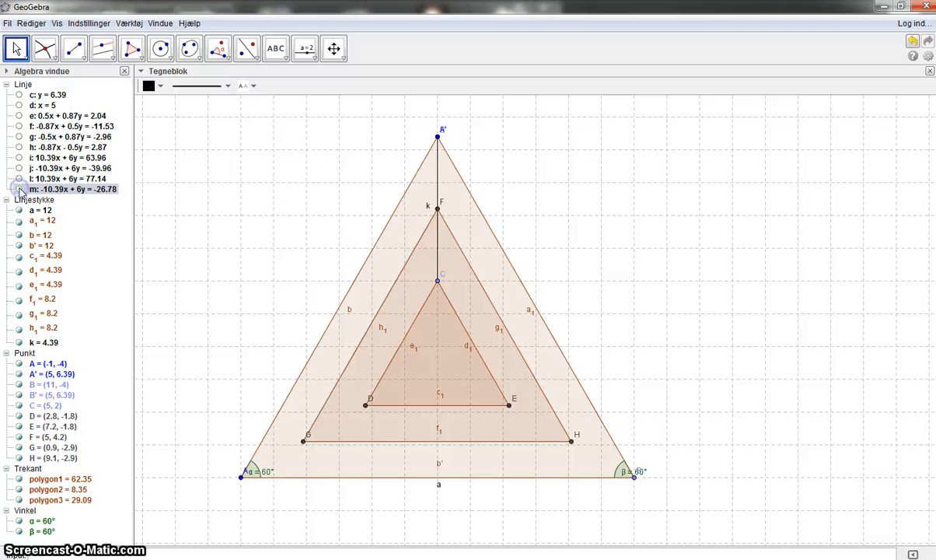
{"action": "left_click", "coordinate": [21, 341]}
{"action": "left_click", "coordinate": [19, 342]}
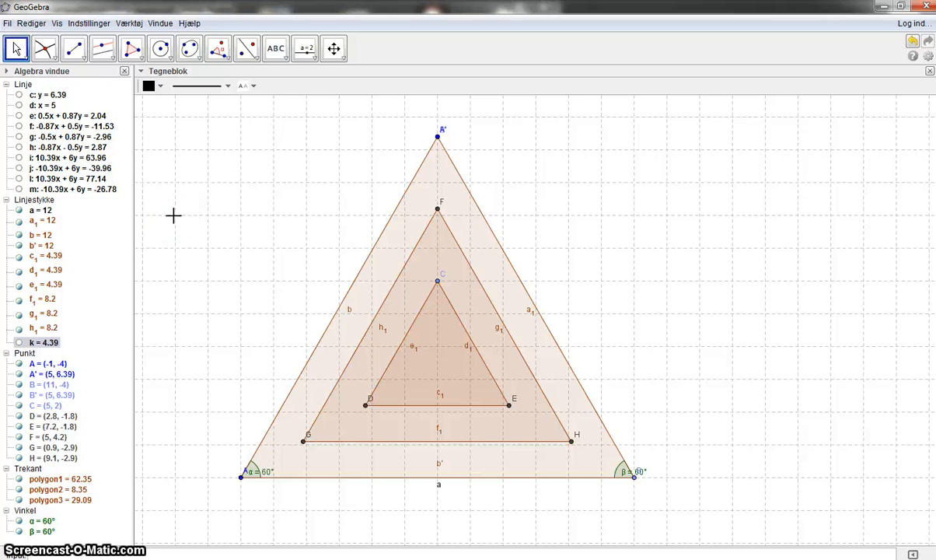
{"action": "left_click", "coordinate": [471, 284]}
{"action": "mouse_move", "coordinate": [437, 281]}
{"action": "left_mouse_down"}
{"action": "mouse_move", "coordinate": [433, 344]}
{"action": "mouse_move", "coordinate": [435, 278]}
{"action": "left_mouse_up"}
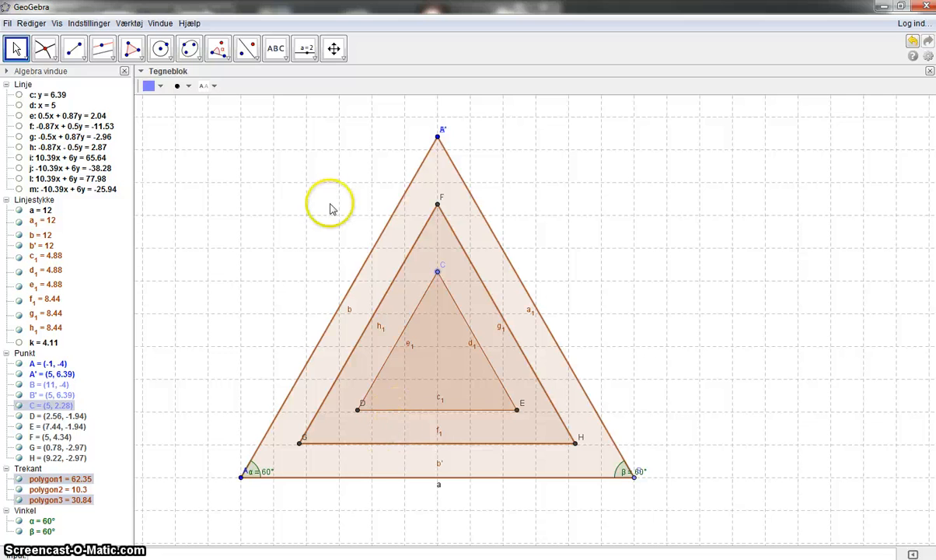
Place a point on the inner triangle's base at about (3.82, -1.94) and one on the middle triangle's base at about (7, -2.97).
{"action": "left_click", "coordinate": [52, 60]}
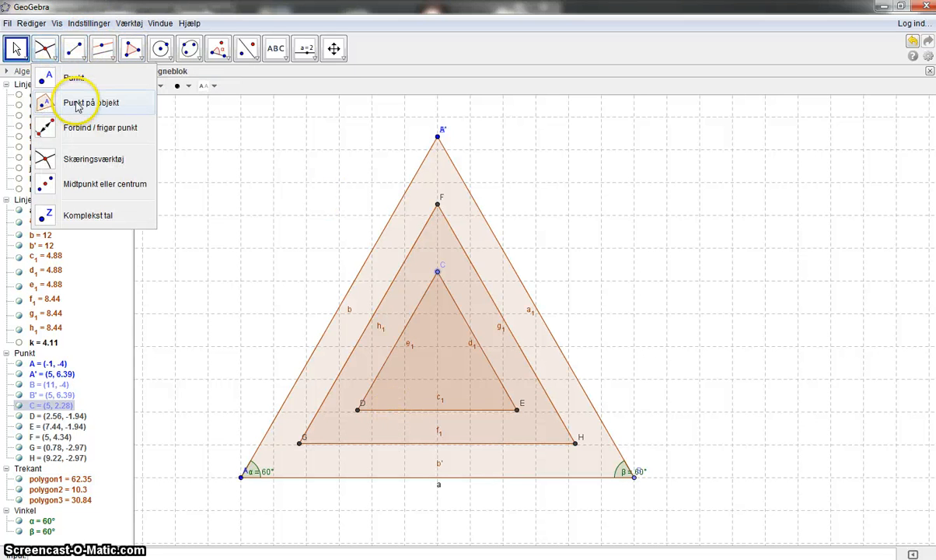
{"action": "left_click", "coordinate": [76, 105]}
{"action": "left_click", "coordinate": [399, 411]}
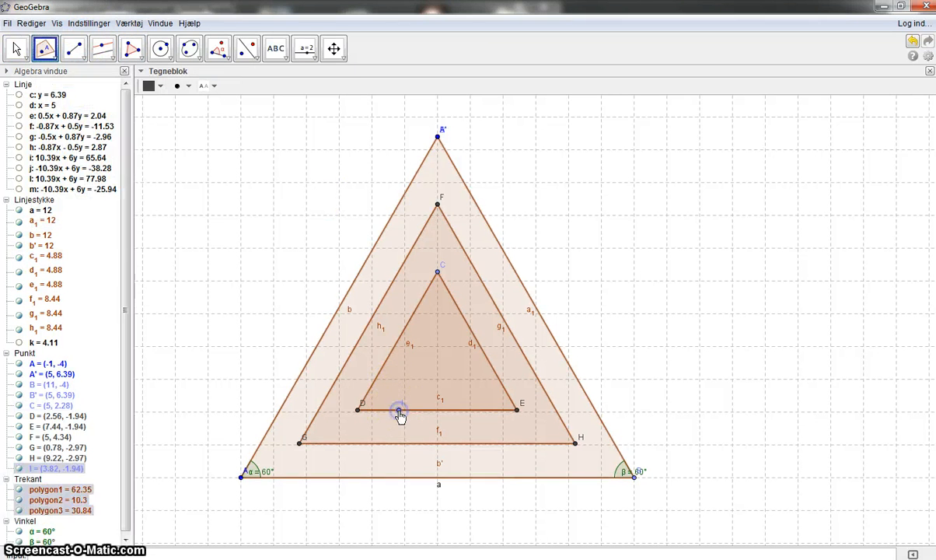
{"action": "left_click", "coordinate": [503, 444]}
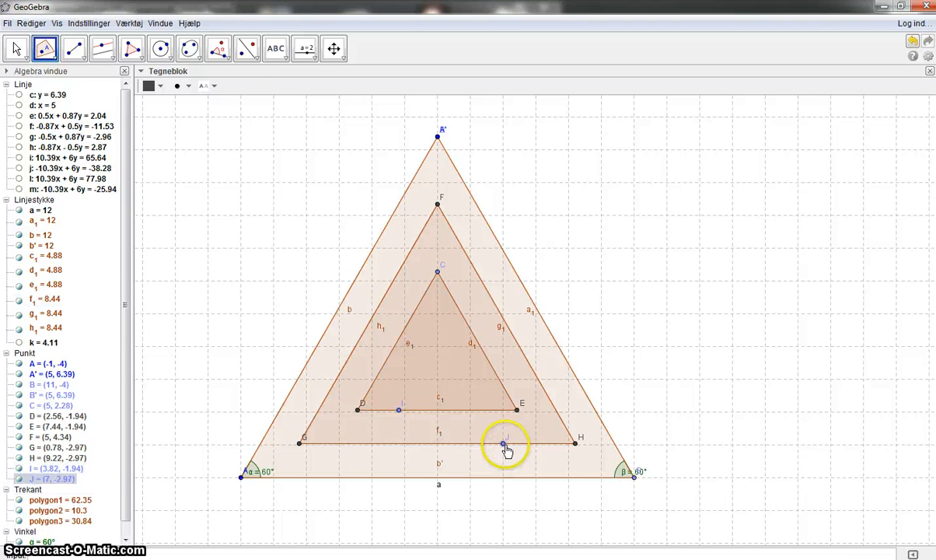
Draw a line through I perpendicular to the inner triangle's base and one through J perpendicular to the middle triangle's base.
{"action": "left_click", "coordinate": [84, 59]}
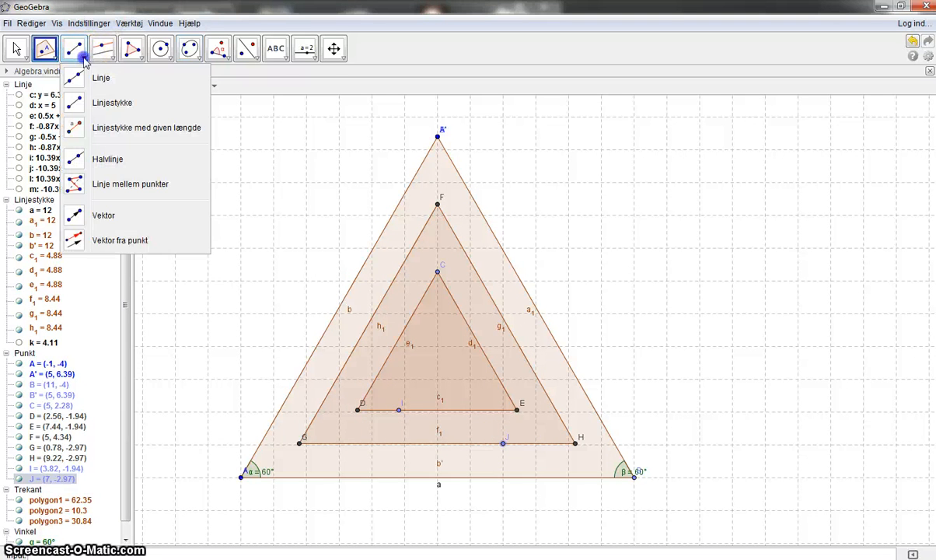
{"action": "left_click", "coordinate": [103, 60]}
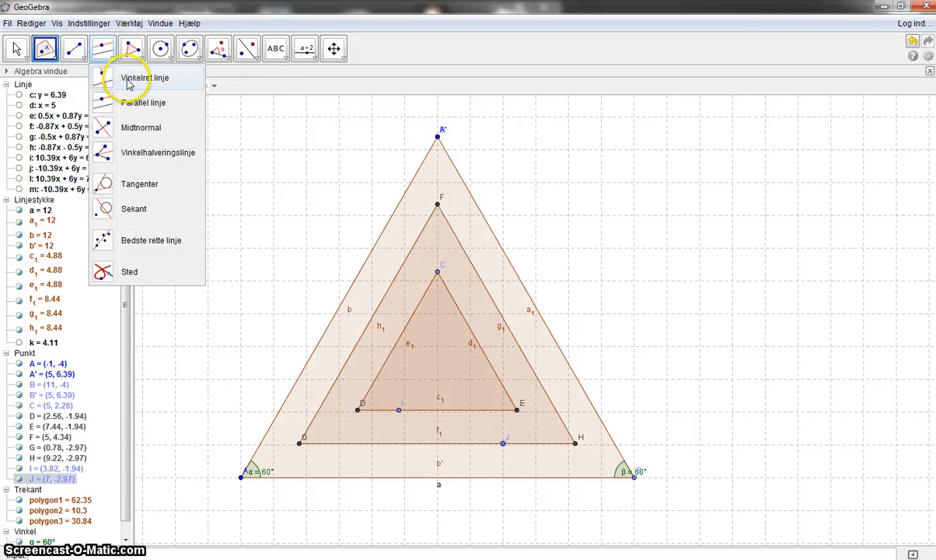
{"action": "left_click", "coordinate": [117, 77]}
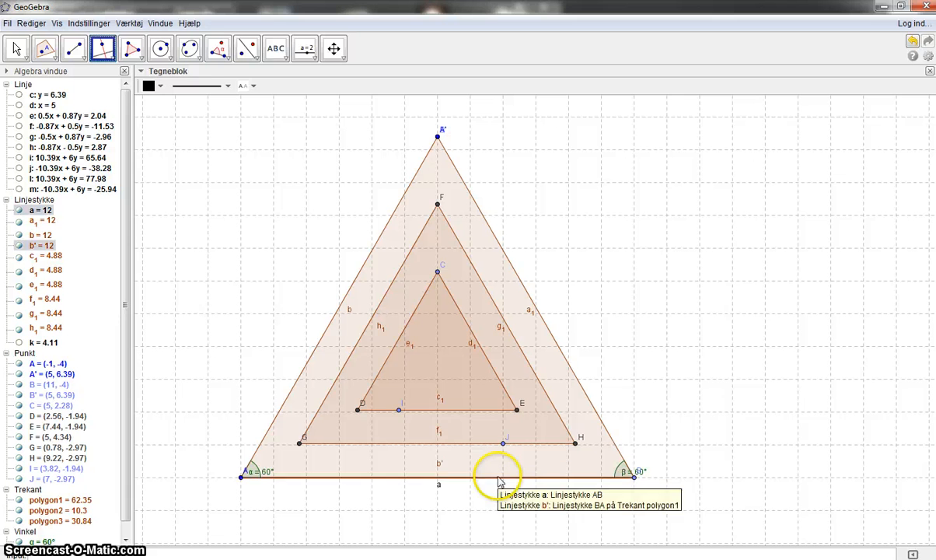
{"action": "left_click", "coordinate": [399, 410]}
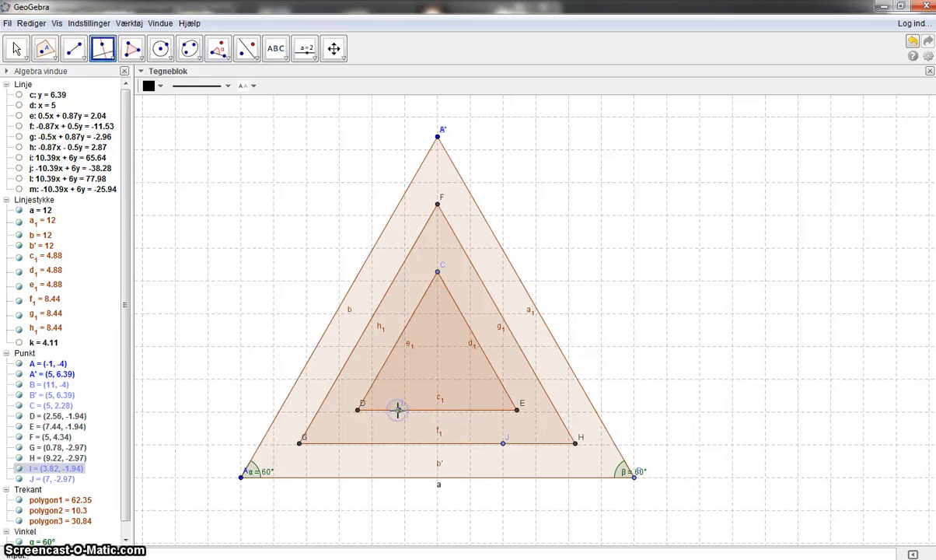
{"action": "left_click", "coordinate": [415, 409]}
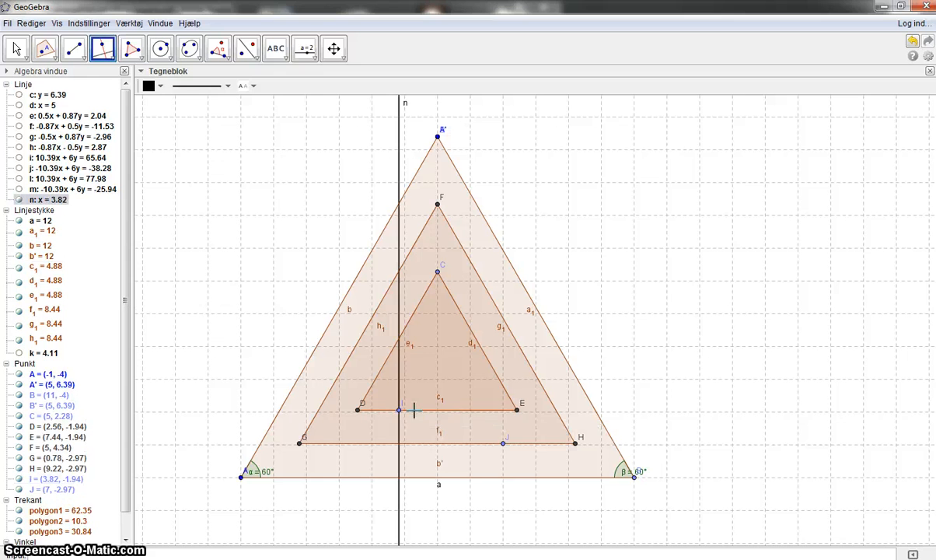
{"action": "left_click", "coordinate": [504, 444]}
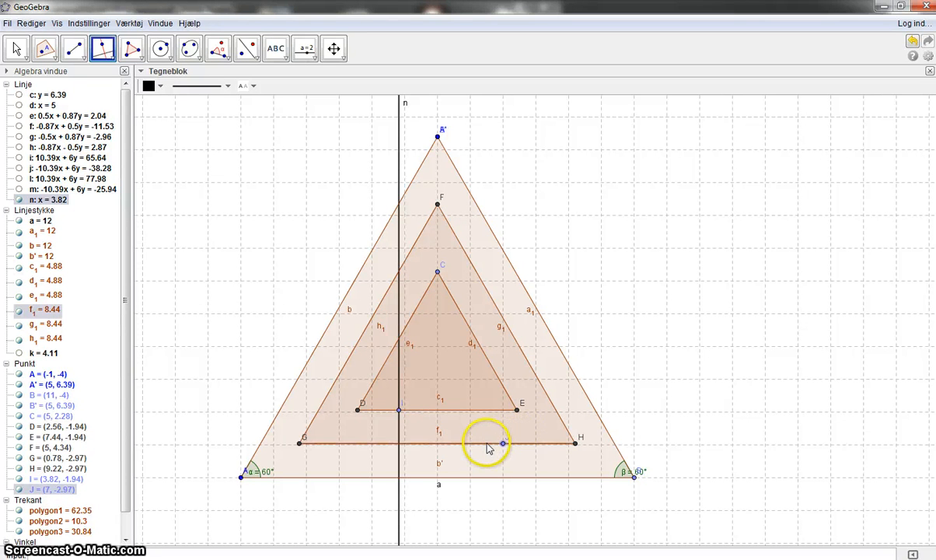
{"action": "left_click", "coordinate": [483, 444]}
Mark where perpendicular n meets the middle triangle's base and p meets the outer triangle's base, and hide both perpendiculars.
{"action": "left_click", "coordinate": [45, 49]}
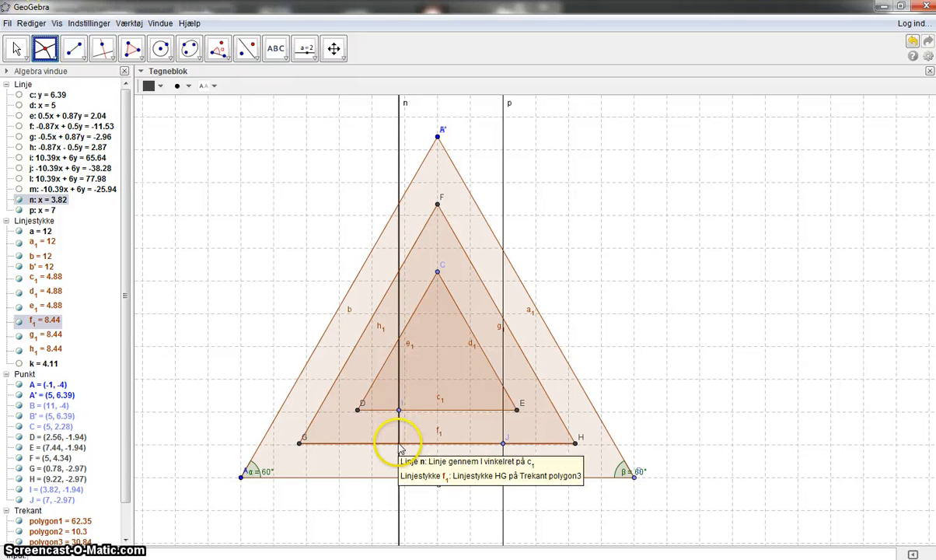
{"action": "left_click", "coordinate": [399, 443]}
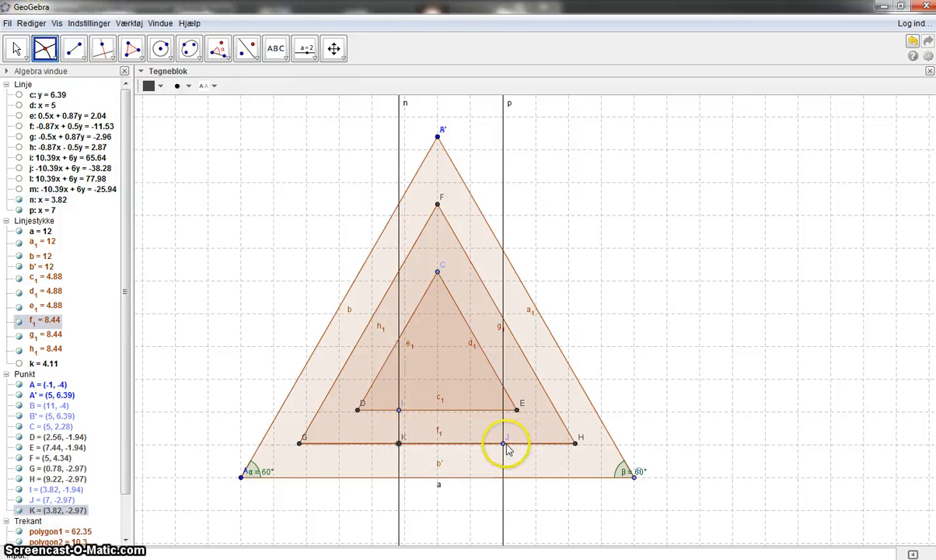
{"action": "left_click", "coordinate": [503, 477]}
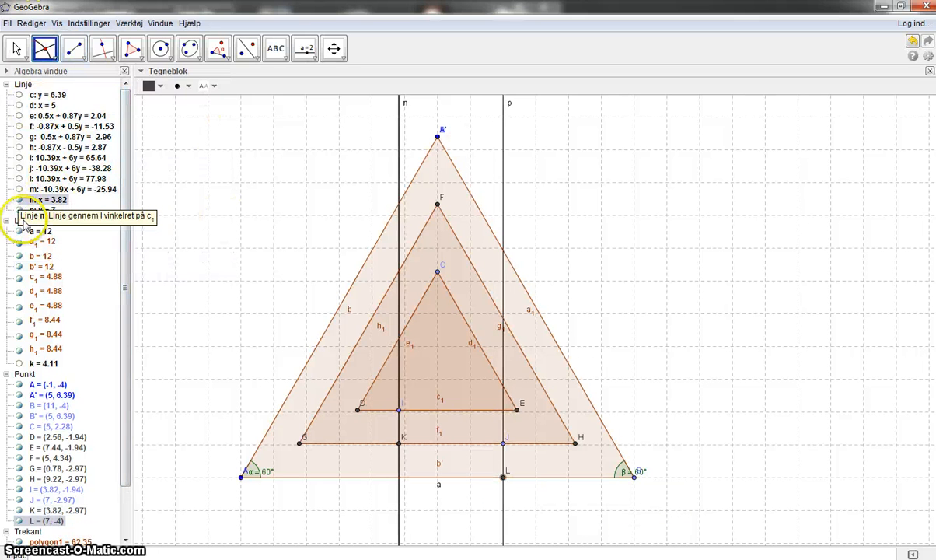
{"action": "left_click", "coordinate": [18, 200]}
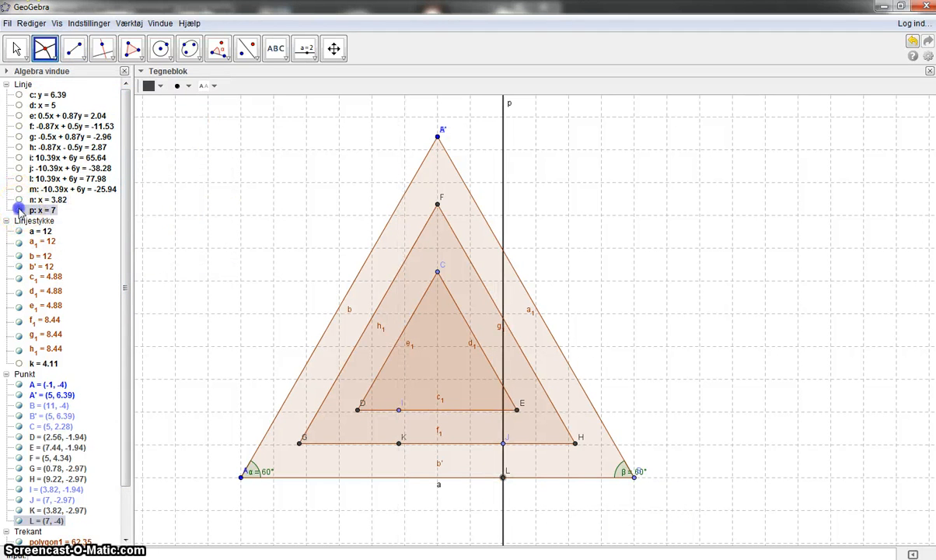
{"action": "left_click", "coordinate": [19, 210]}
Draw segments from I to K and from J to L between the bases of neighbouring triangles.
{"action": "left_click", "coordinate": [74, 48]}
{"action": "left_click", "coordinate": [399, 410]}
{"action": "left_click", "coordinate": [399, 443]}
{"action": "left_click", "coordinate": [502, 443]}
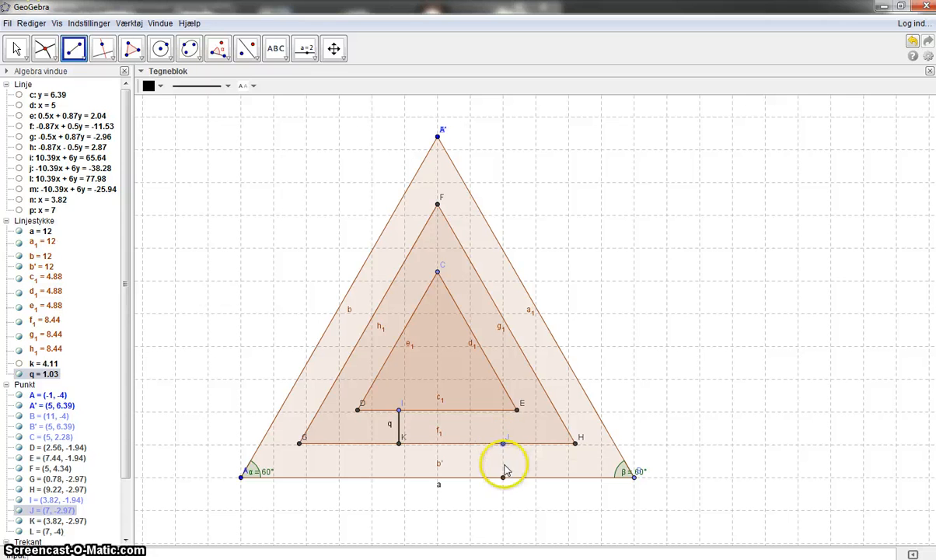
{"action": "left_click", "coordinate": [503, 477]}
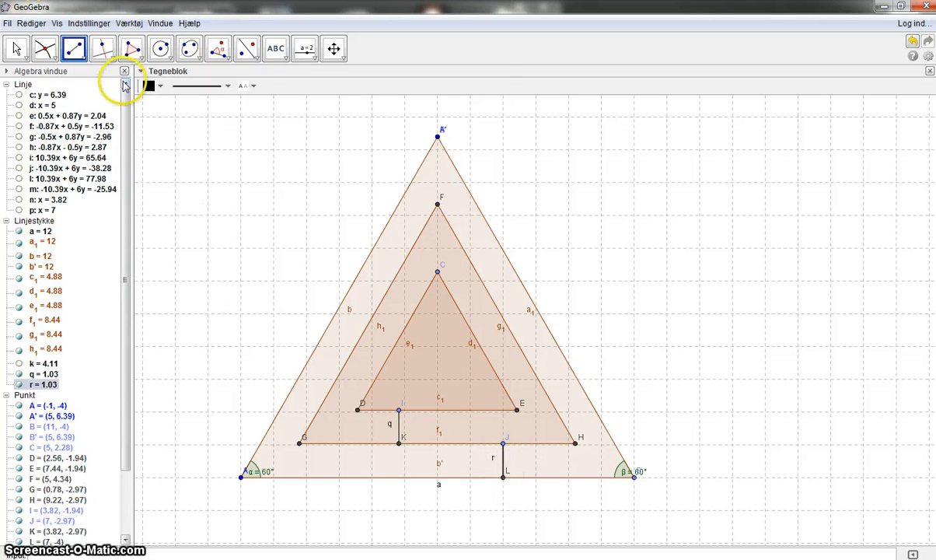
Add length labels to the two vertical segments IK and JL.
{"action": "left_click", "coordinate": [228, 61]}
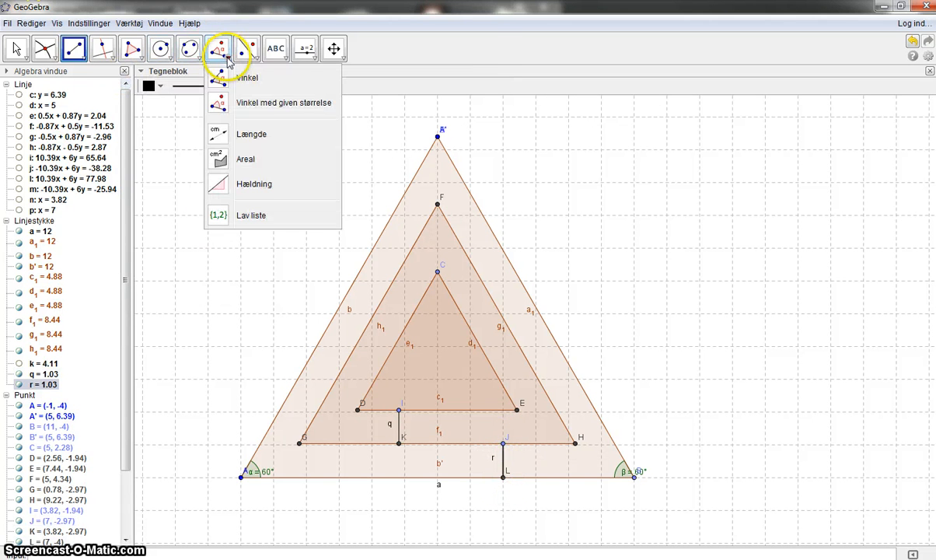
{"action": "left_click", "coordinate": [243, 130]}
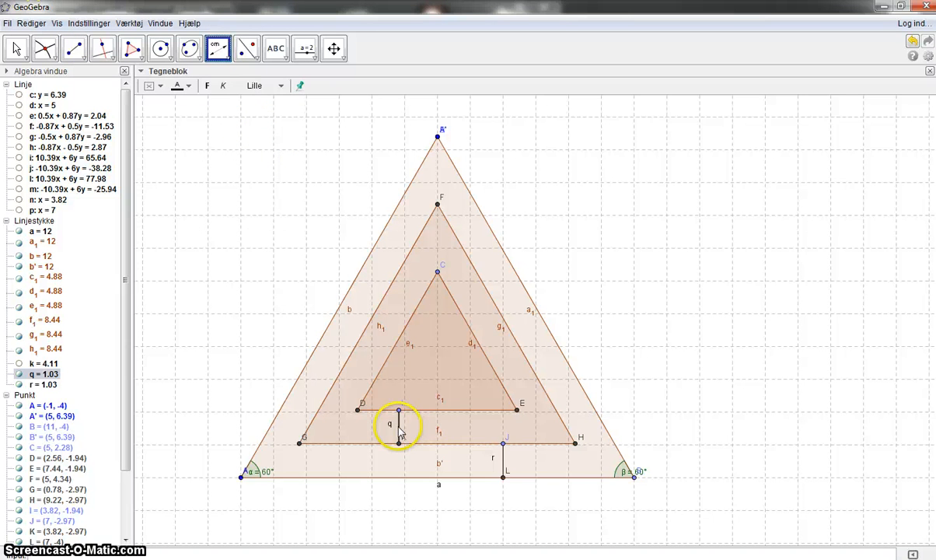
{"action": "left_click", "coordinate": [400, 428]}
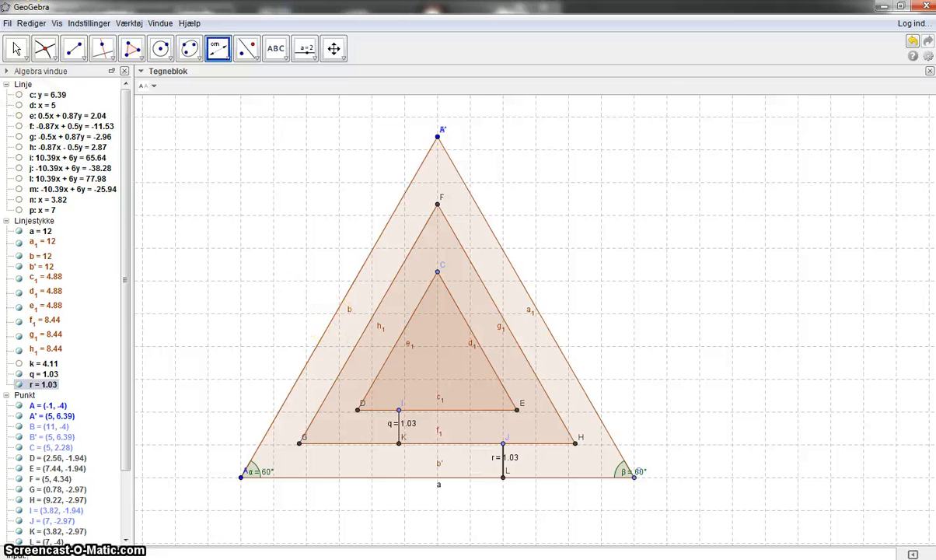
Move the length labels of segments q and r clear of their lines, and slide C down to about (5, 1.54).
{"action": "left_click", "coordinate": [16, 48]}
{"action": "left_click_drag", "start_coordinate": [406, 423], "coordinate": [373, 432]}
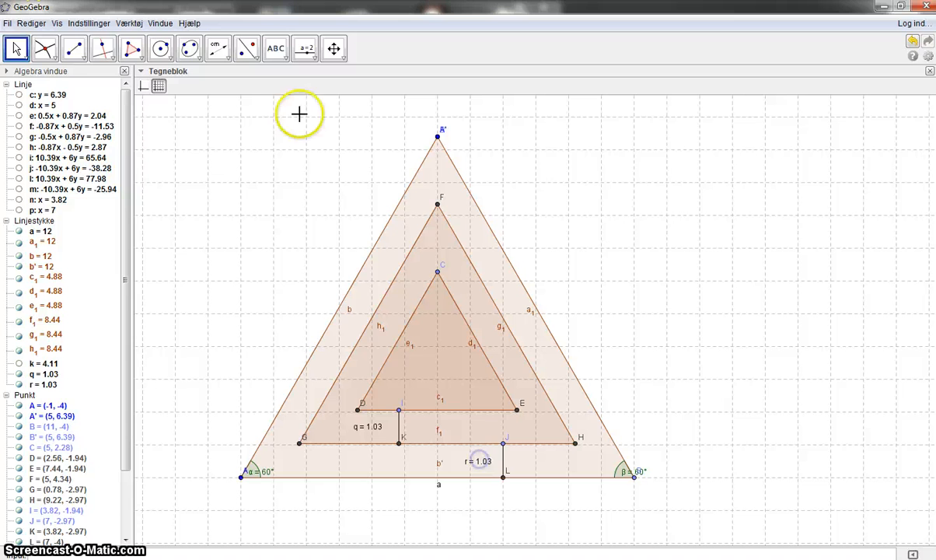
{"action": "left_click_drag", "start_coordinate": [438, 272], "coordinate": [437, 295]}
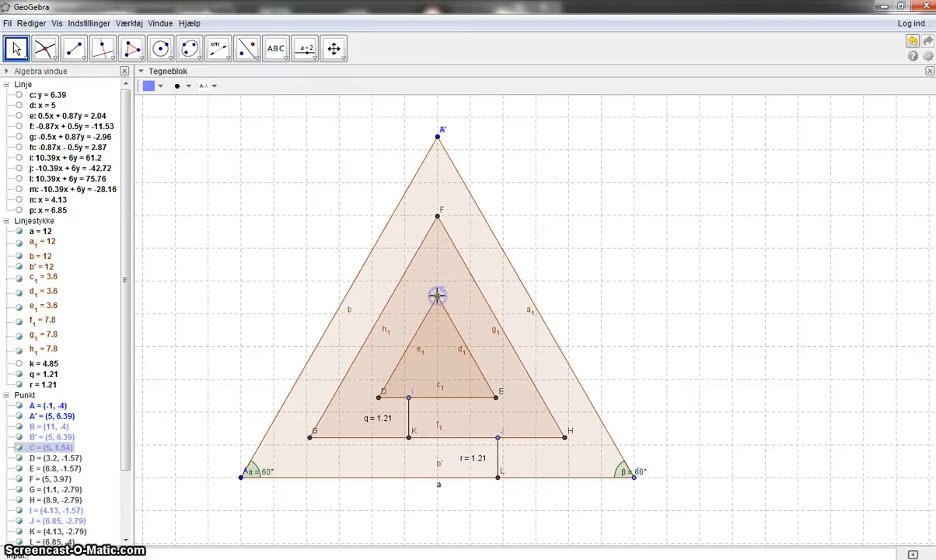